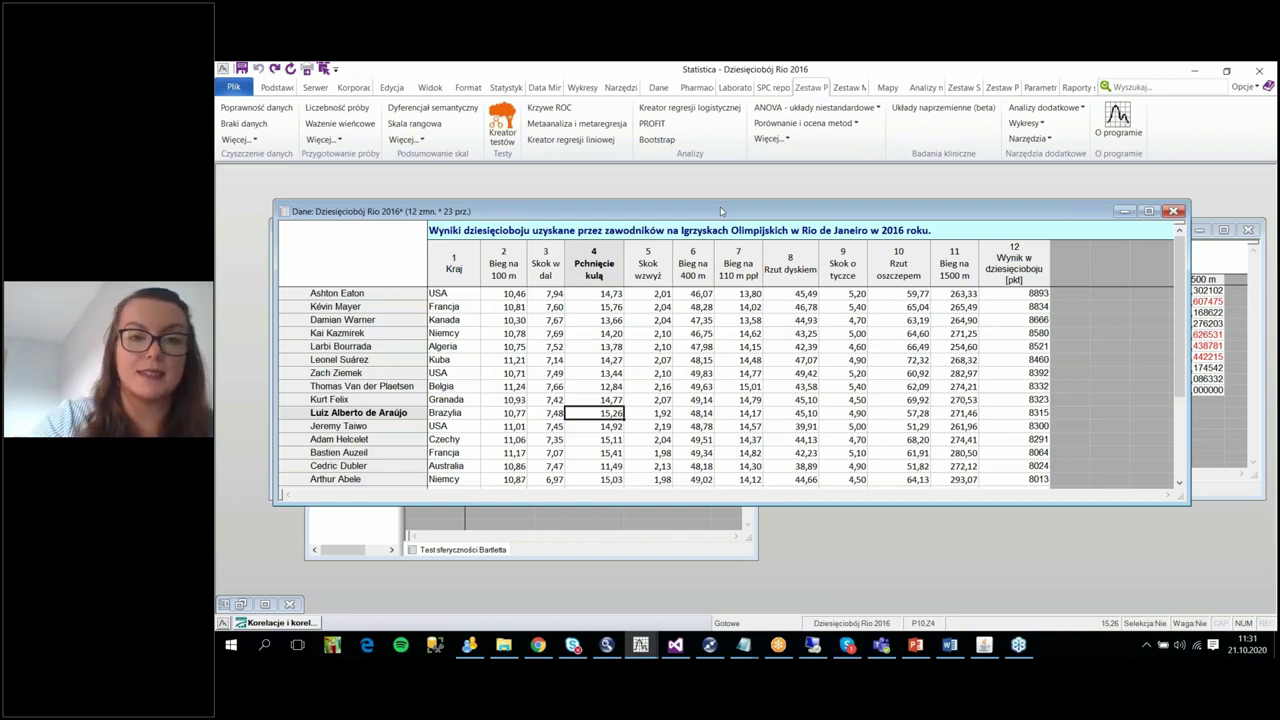
Step: Recalculate the formulas of all variables in the Dziesięciobój Rio 2016 spreadsheet for cases 1 to 23
{"action": "left_click", "coordinate": [658, 87]}
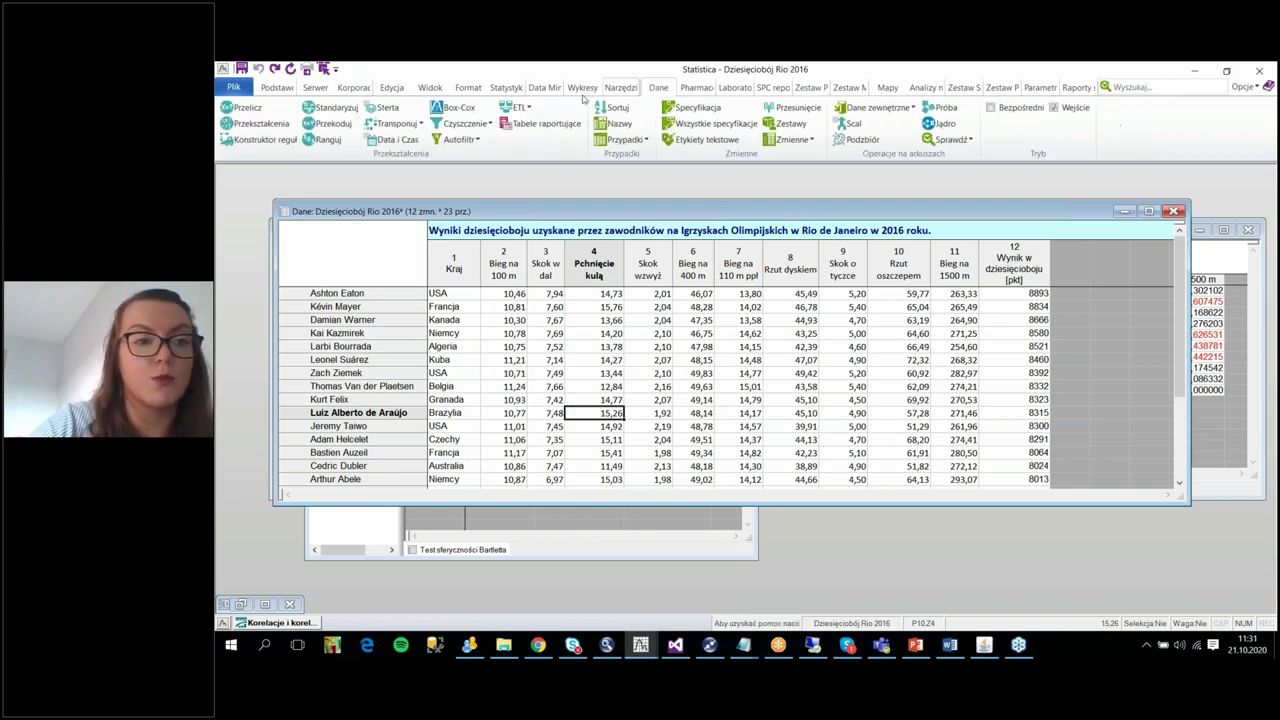
{"action": "left_click", "coordinate": [246, 107]}
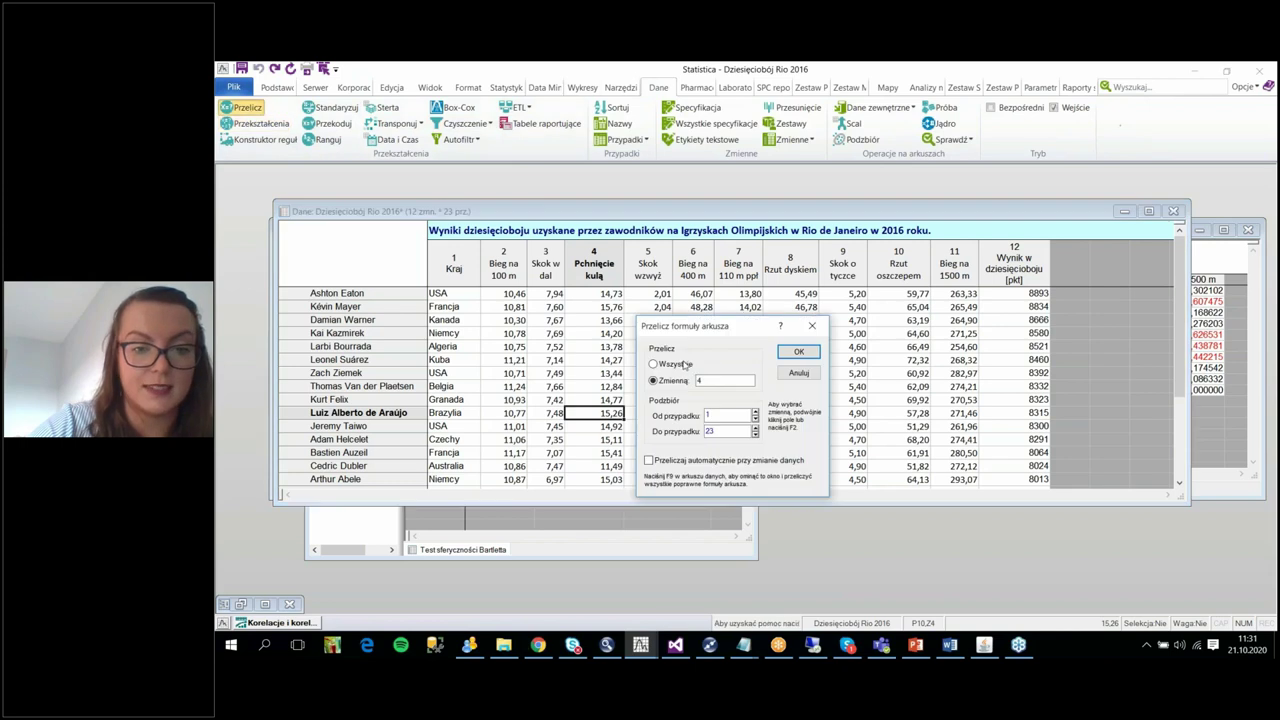
{"action": "left_click", "coordinate": [799, 353]}
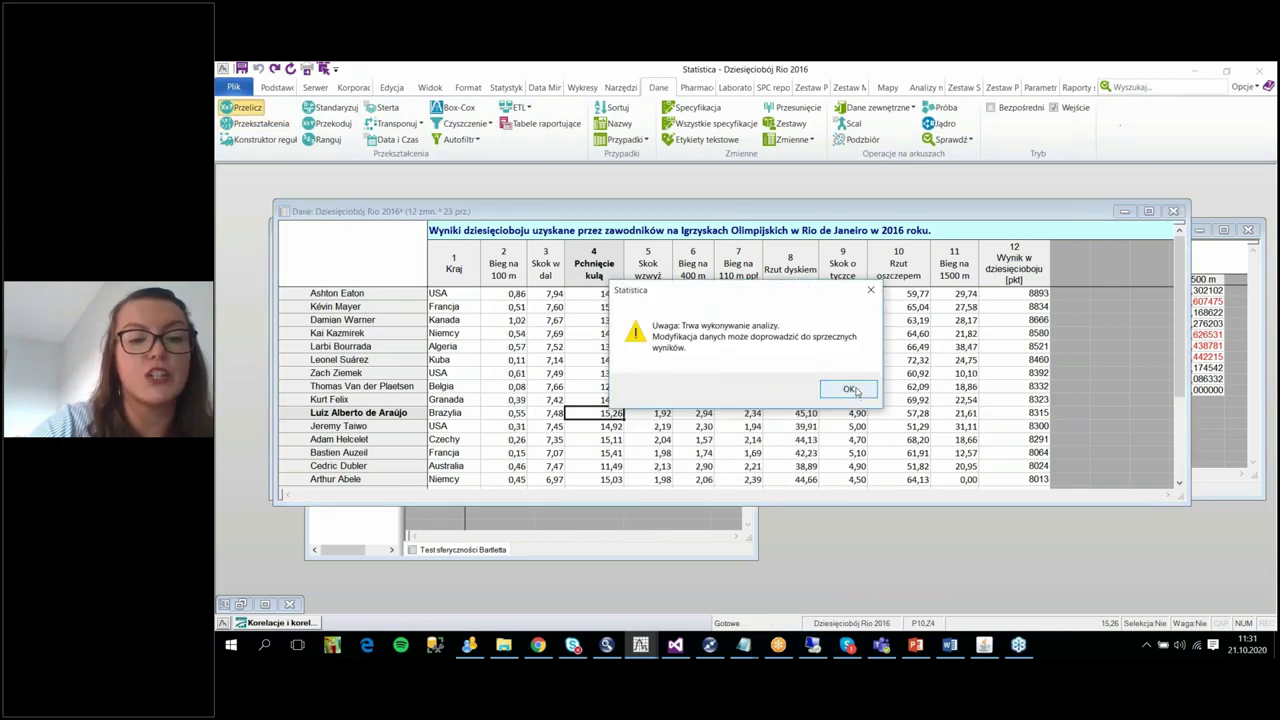
{"action": "left_click", "coordinate": [850, 389]}
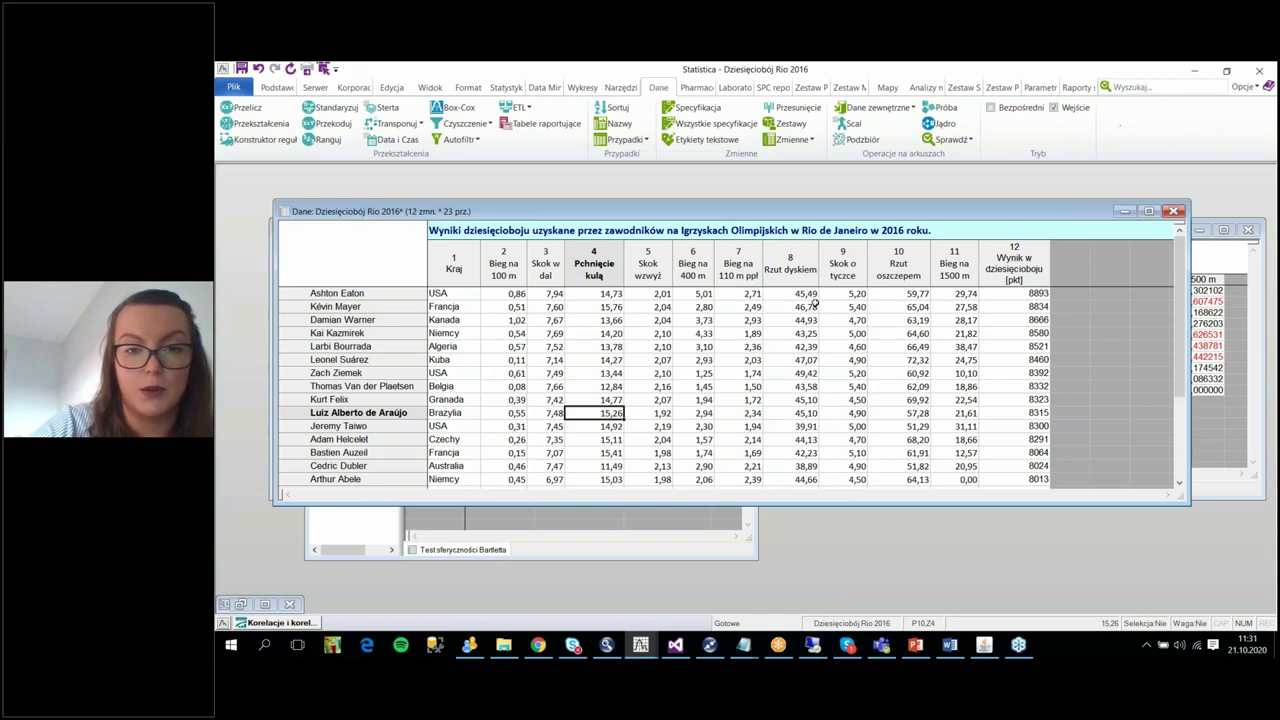
{"action": "left_click_drag", "start_coordinate": [790, 204], "coordinate": [783, 185]}
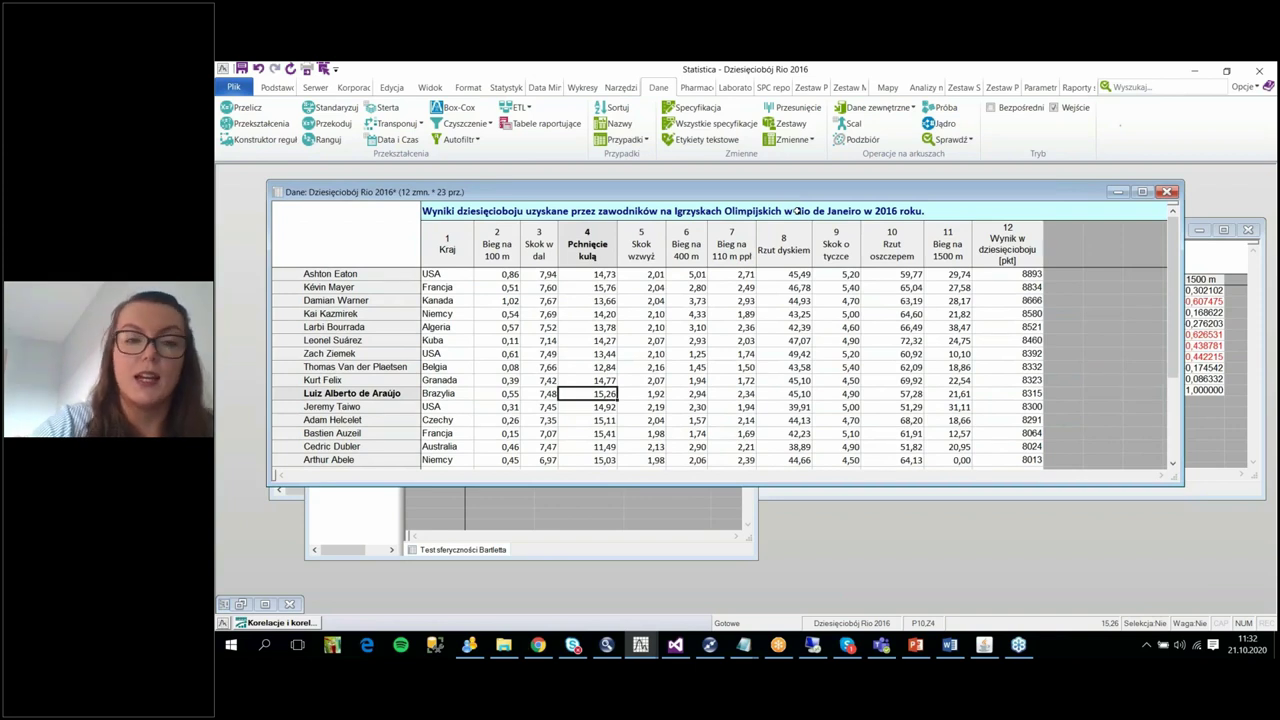
Step: Run a principal components and classification analysis with variables 2-11 (Bieg na 100 m to Bieg na 1500 m) as the analysis variables
{"action": "left_click", "coordinate": [516, 89]}
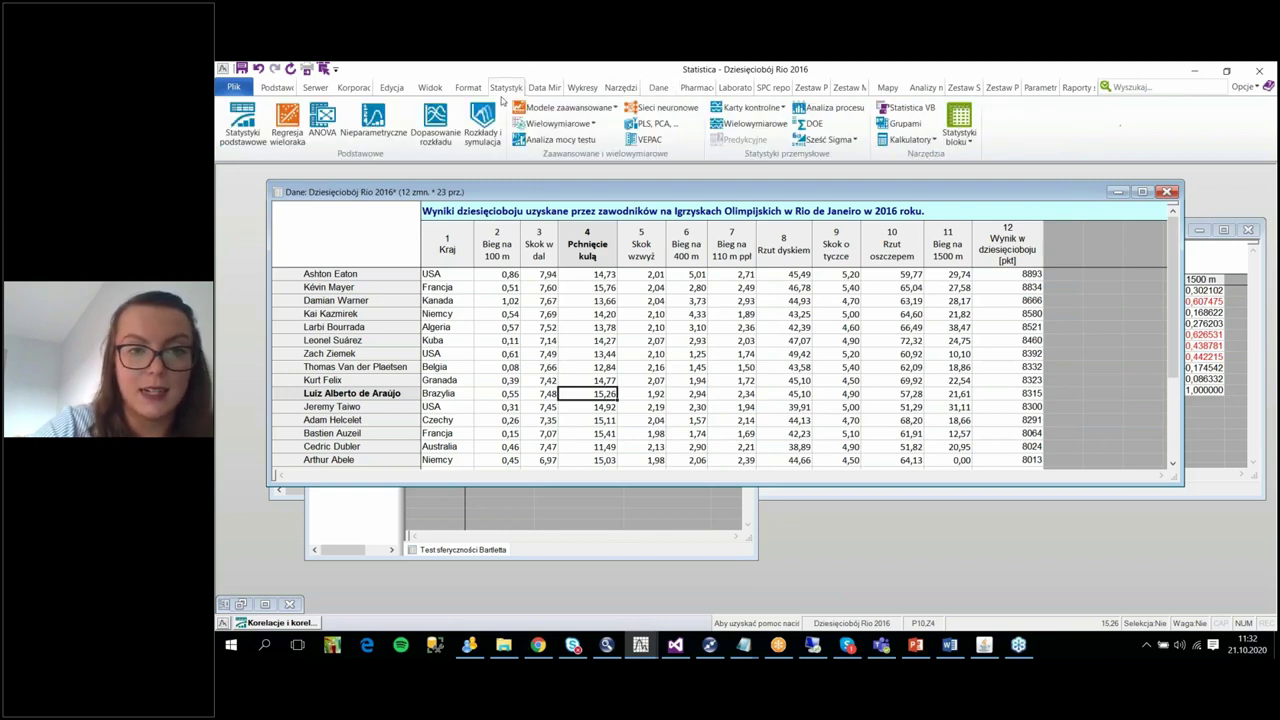
{"action": "left_click", "coordinate": [552, 125]}
{"action": "left_click", "coordinate": [590, 177]}
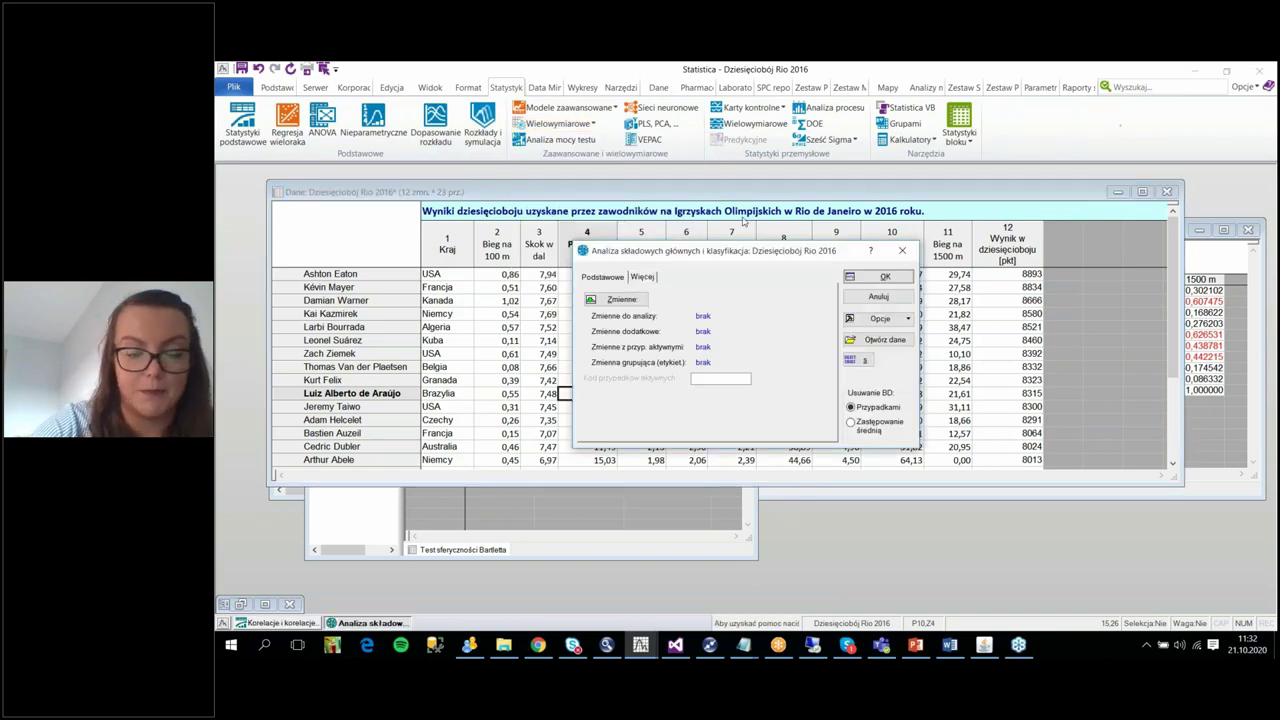
{"action": "left_click", "coordinate": [615, 299]}
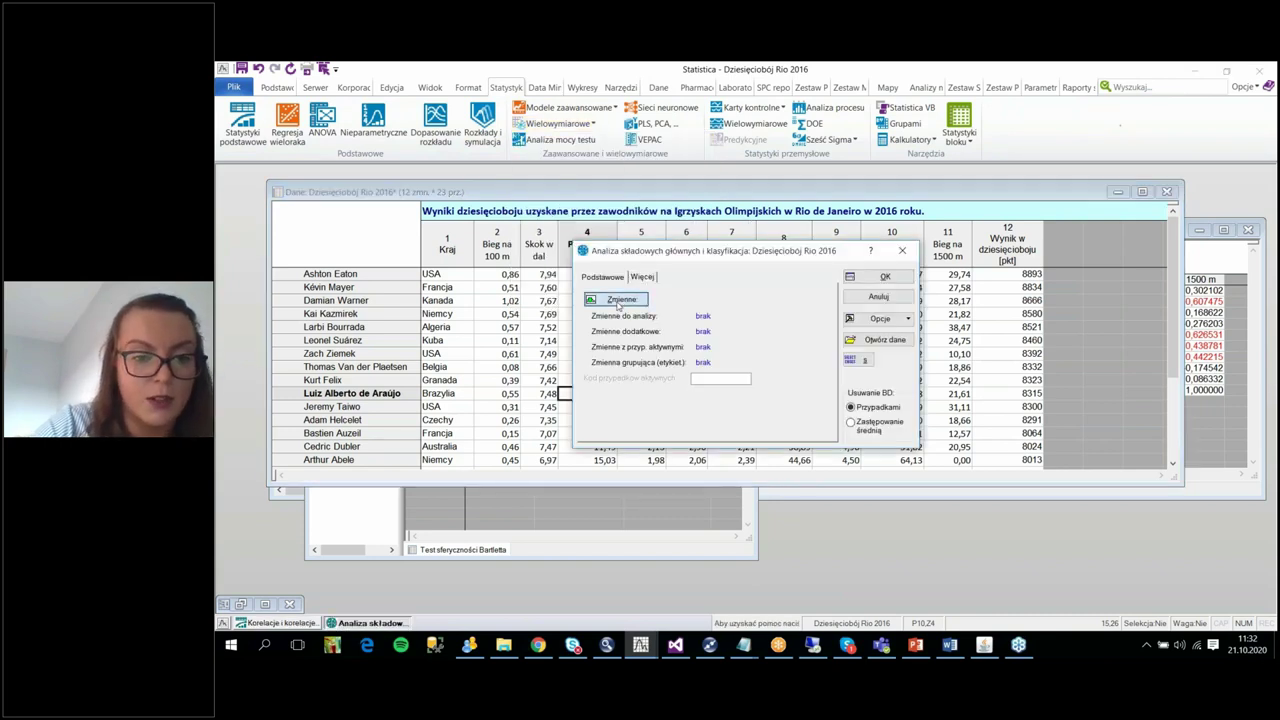
{"action": "left_click_drag", "start_coordinate": [550, 280], "coordinate": [552, 358]}
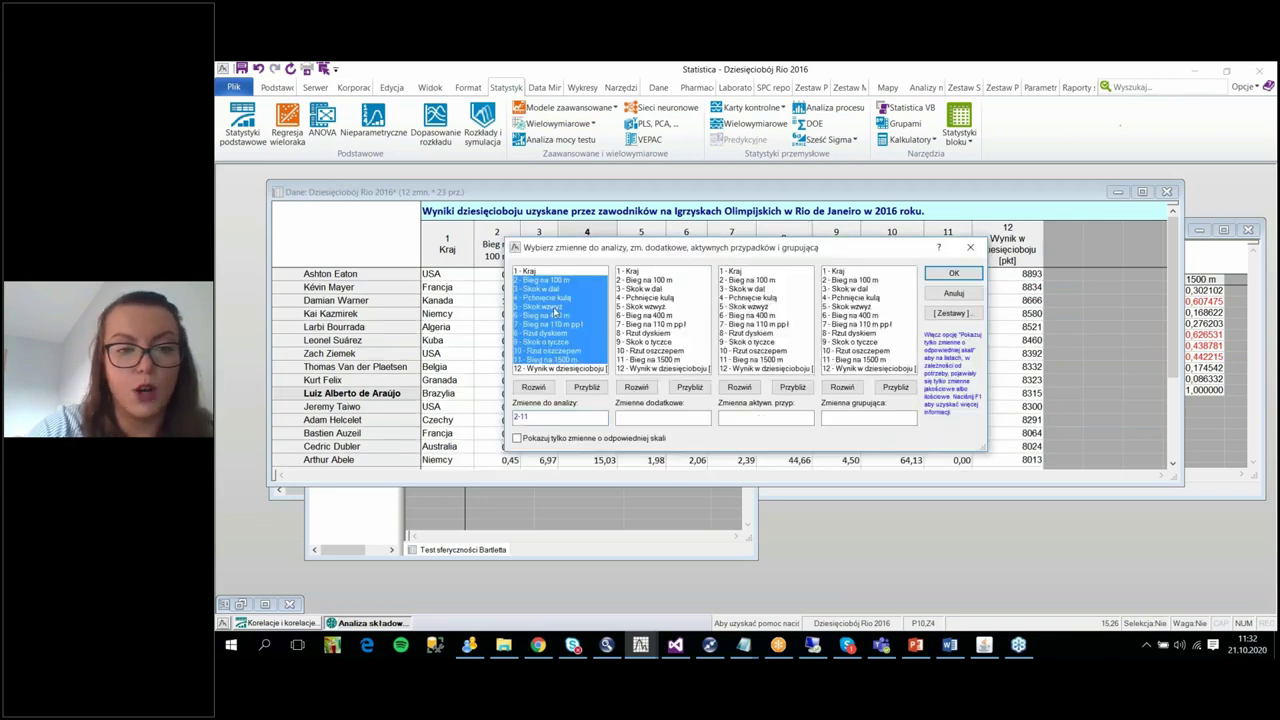
{"action": "left_click", "coordinate": [948, 274]}
{"action": "left_click", "coordinate": [880, 277]}
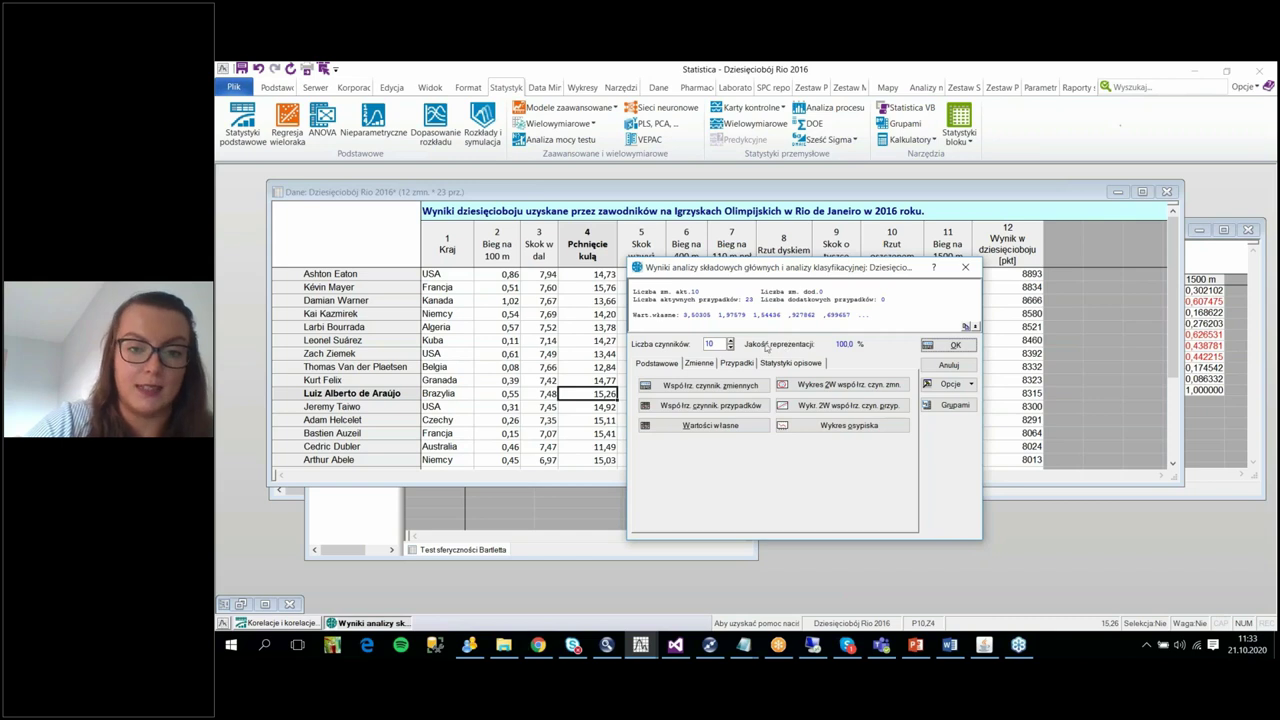
Step: Set the number of factors in the principal components results to 3
{"action": "double_click", "coordinate": [712, 343]}
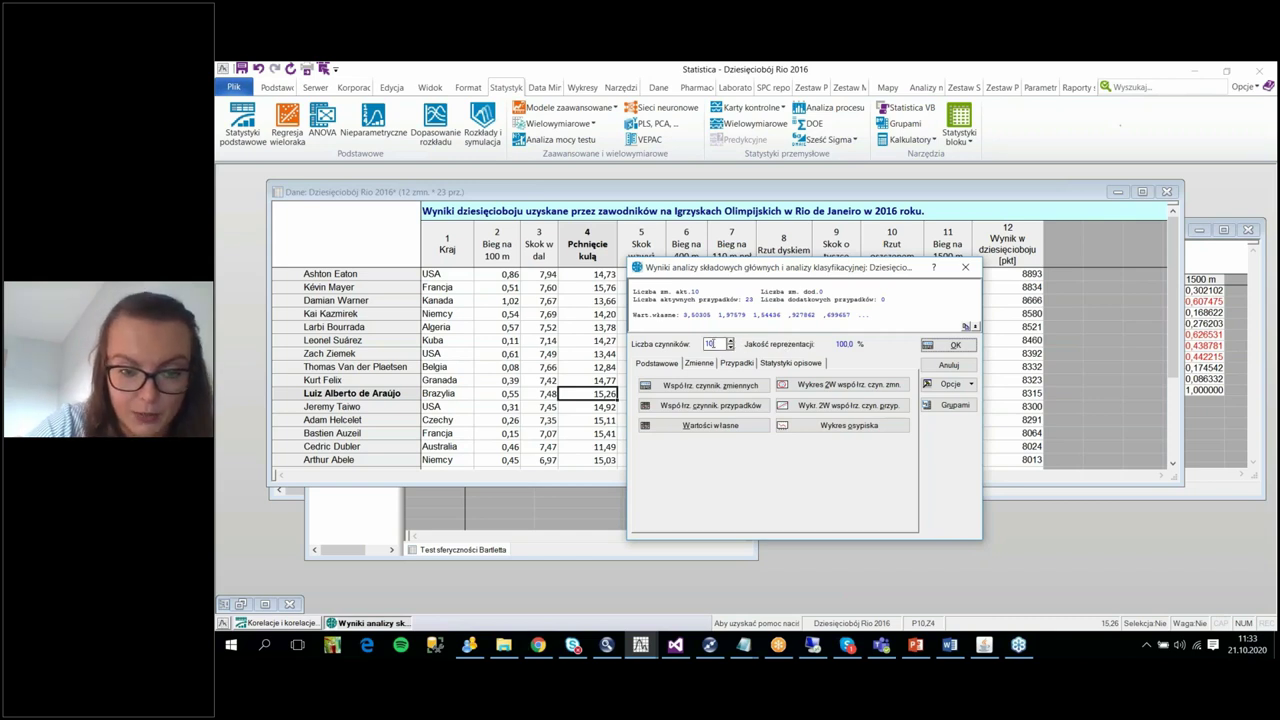
{"action": "double_click", "coordinate": [710, 343]}
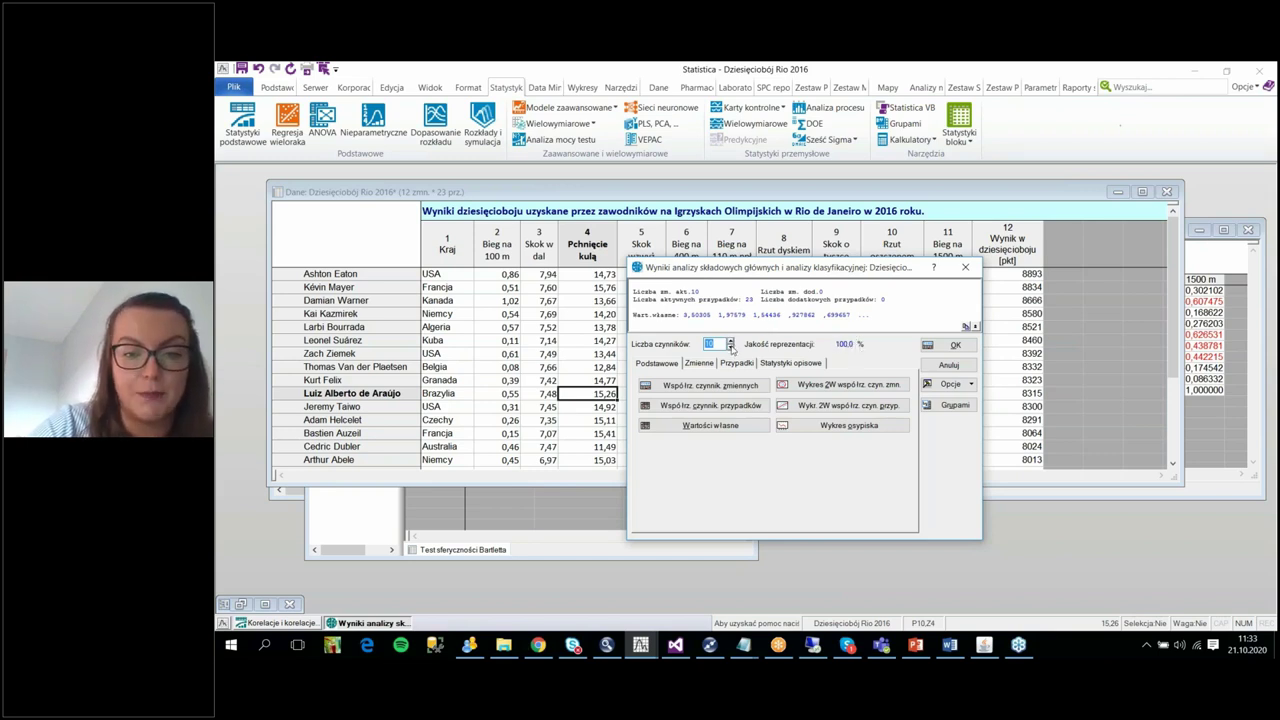
{"action": "left_click", "coordinate": [731, 347]}
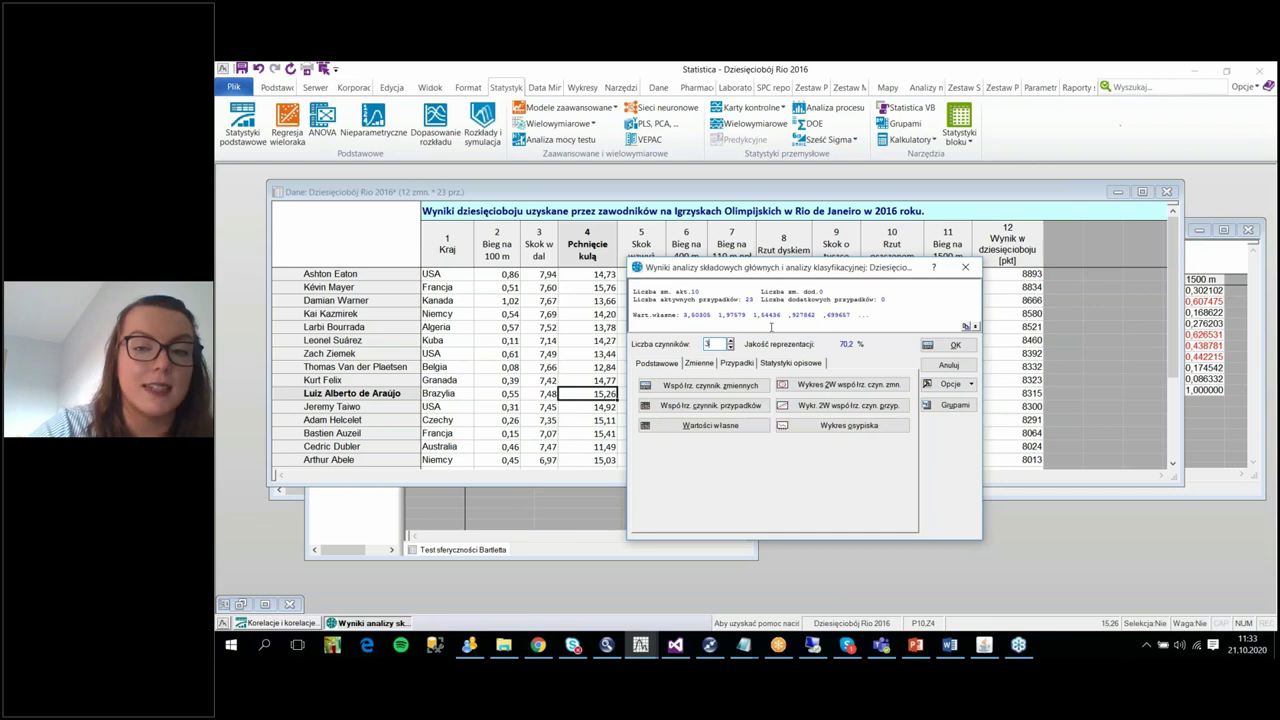
Step: Generate the eigenvalues table and examine the individual and cumulative variance shares of the first three components
{"action": "left_click", "coordinate": [748, 428]}
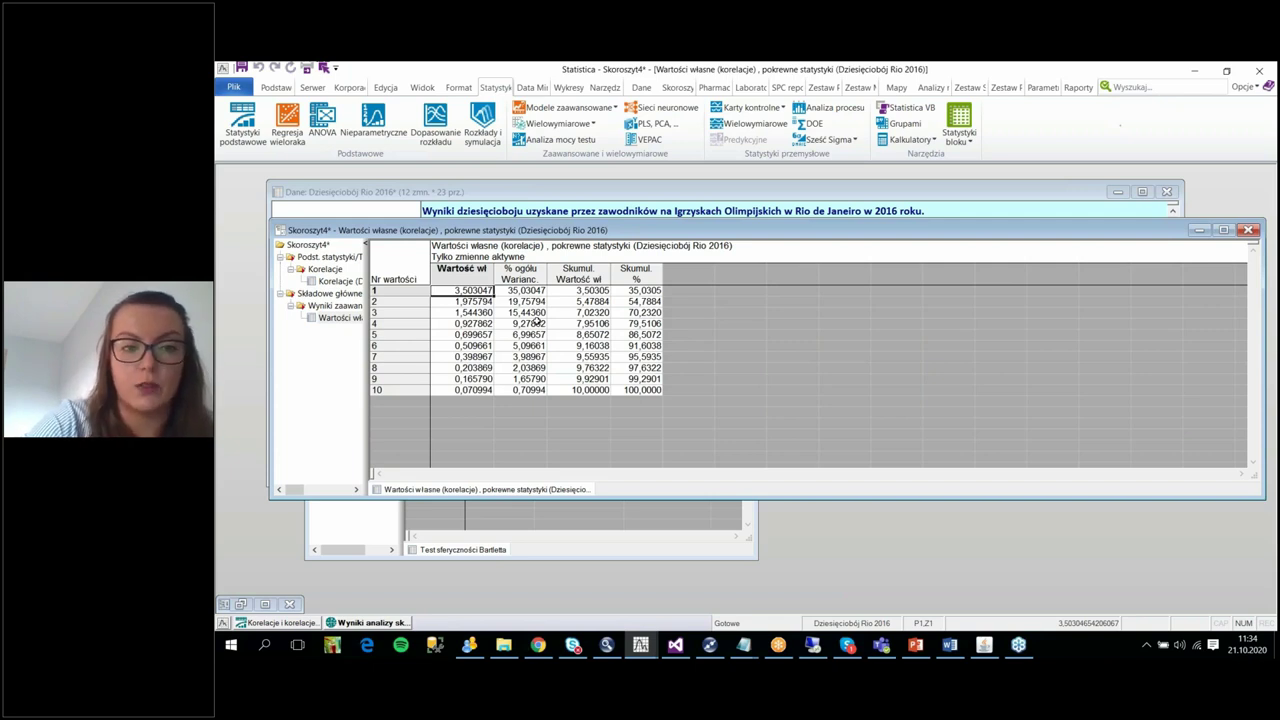
{"action": "left_click_drag", "start_coordinate": [421, 291], "coordinate": [424, 314]}
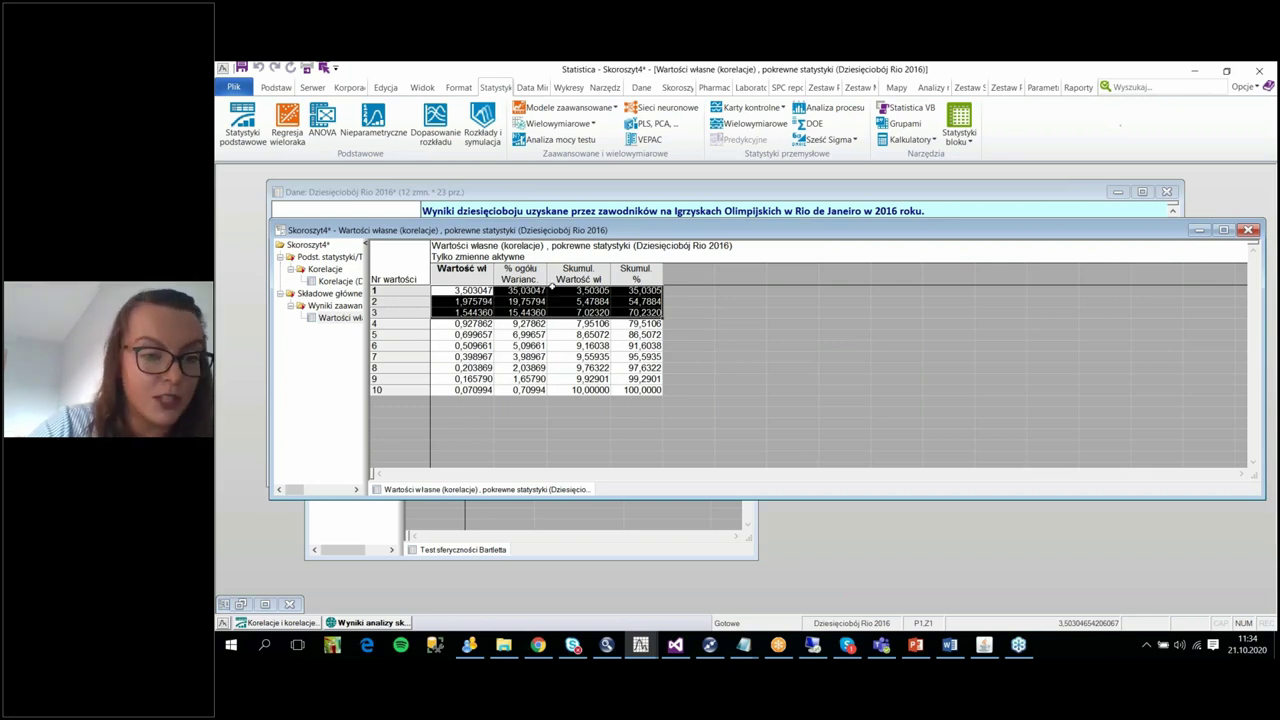
{"action": "left_click", "coordinate": [537, 311]}
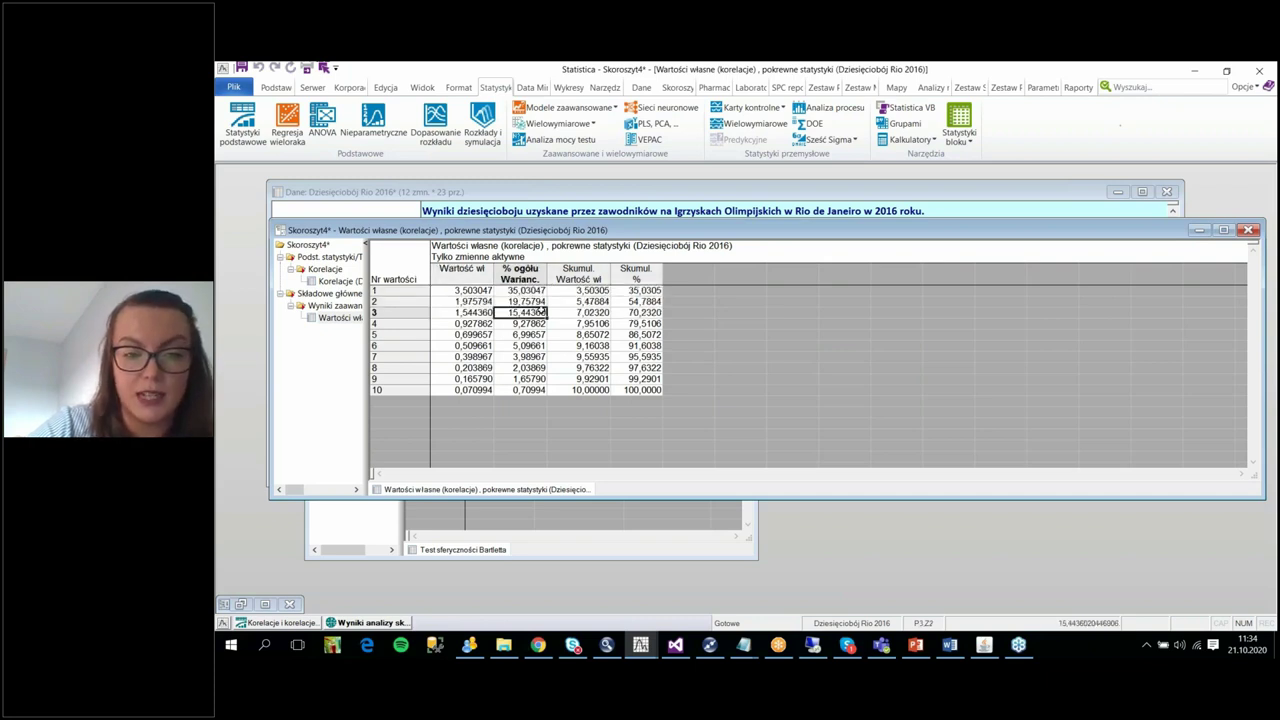
{"action": "left_click", "coordinate": [635, 312]}
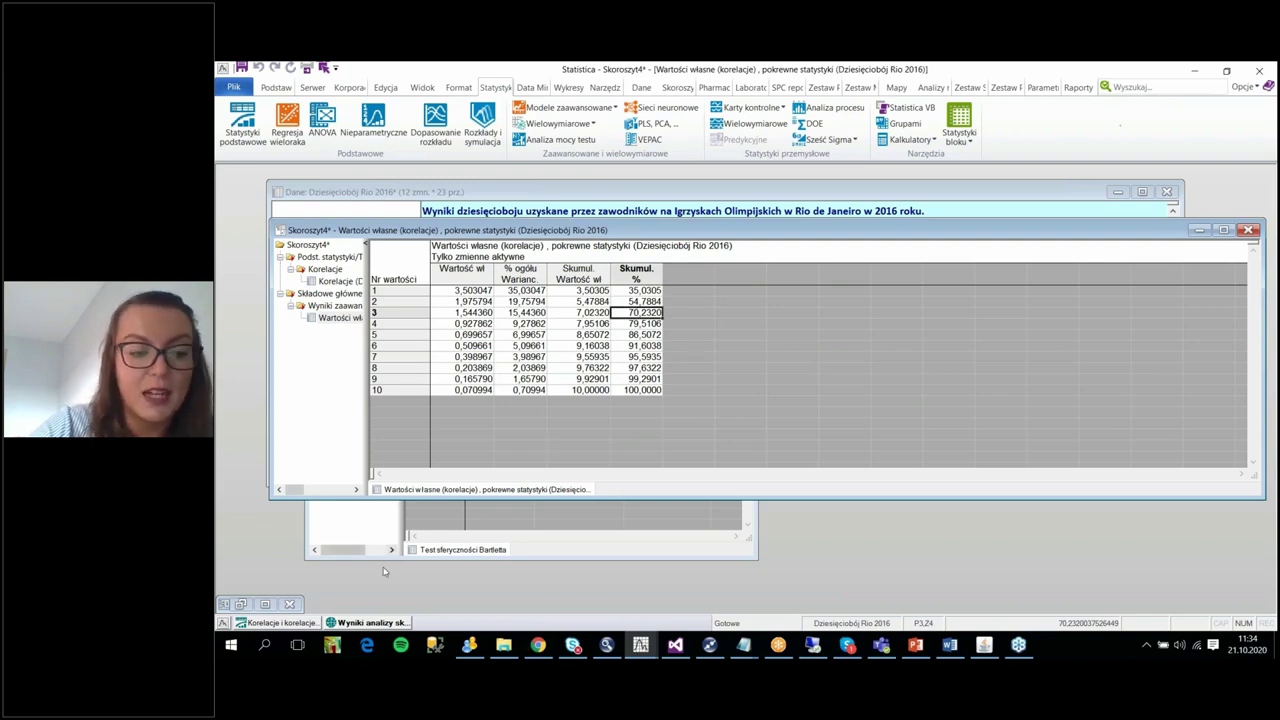
Step: Create the scree plot of the eigenvalues and inspect the curve at the fourth eigenvalue
{"action": "left_click", "coordinate": [370, 623]}
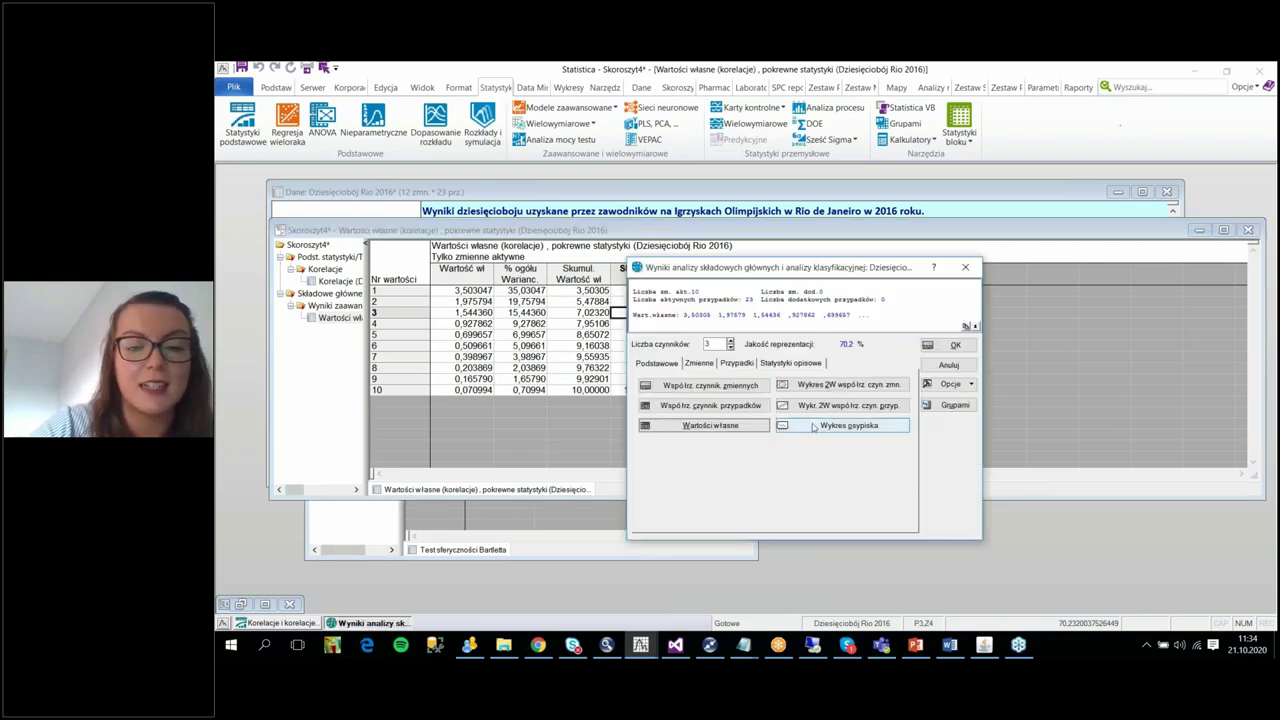
{"action": "left_click", "coordinate": [812, 428]}
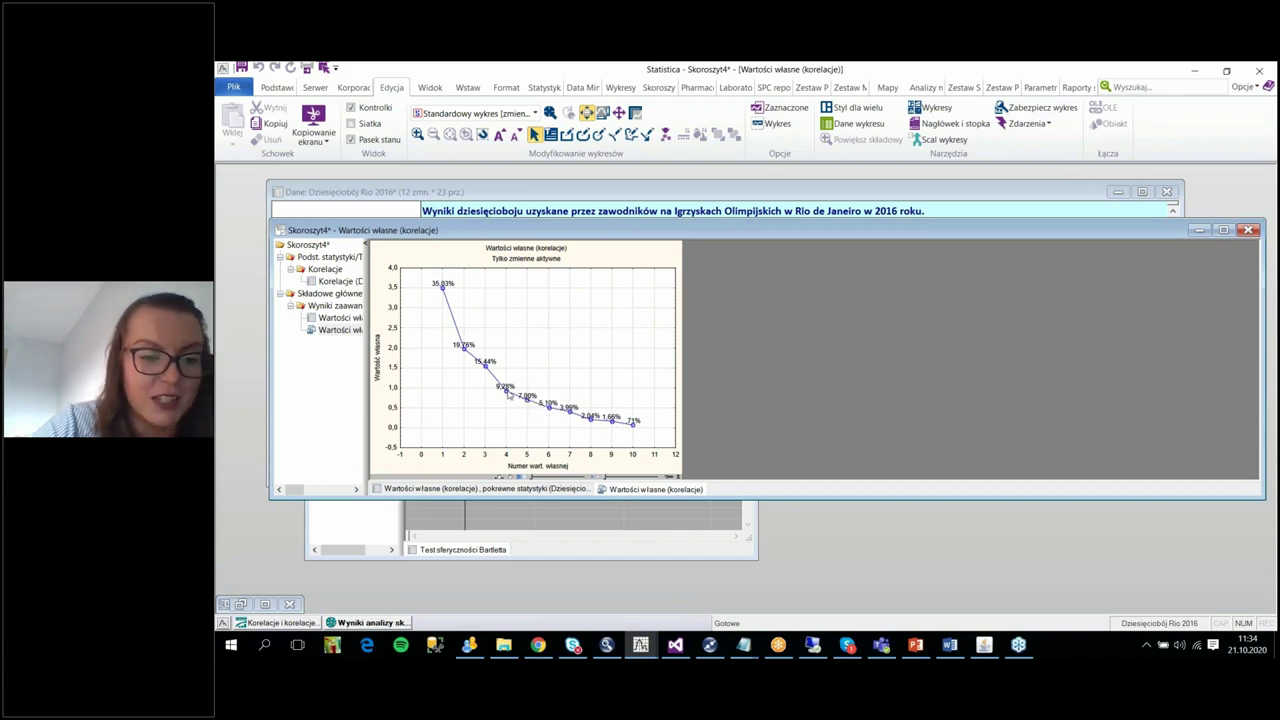
{"action": "mouse_move", "coordinate": [509, 397]}
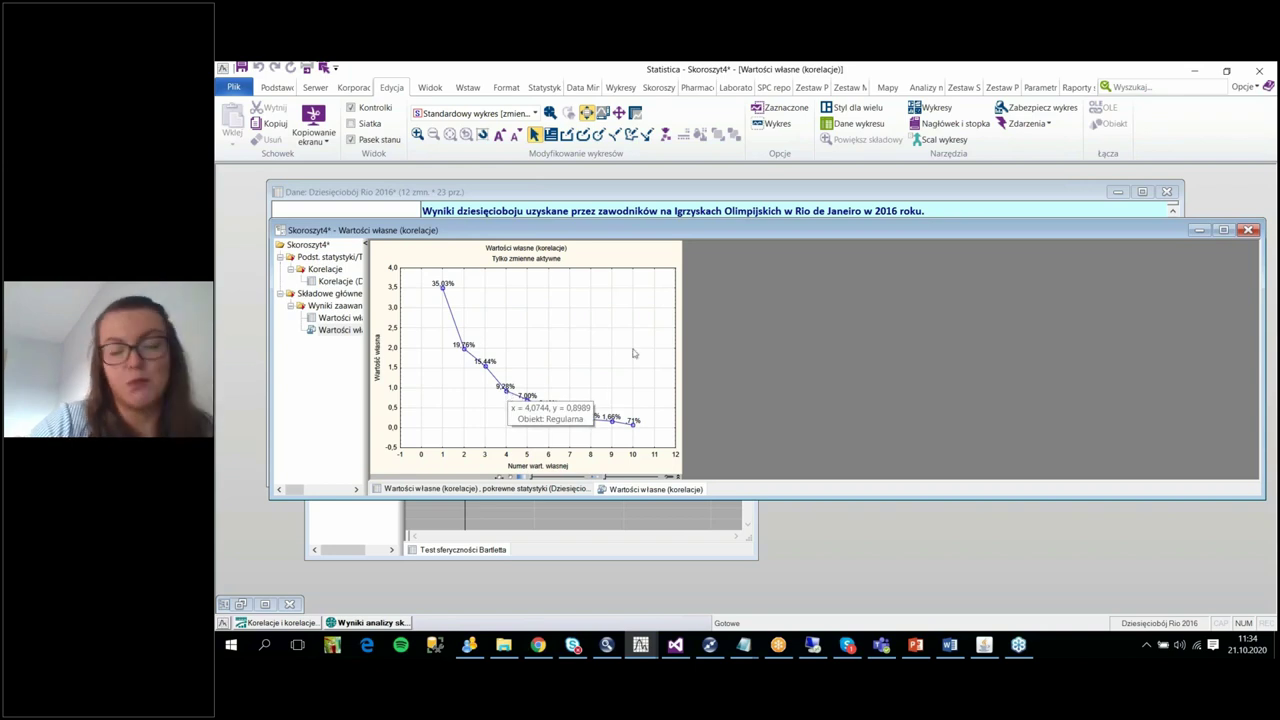
Step: Check the source data sheet and generate the table of factor coordinates of the variables from the principal components results
{"action": "left_click", "coordinate": [933, 197]}
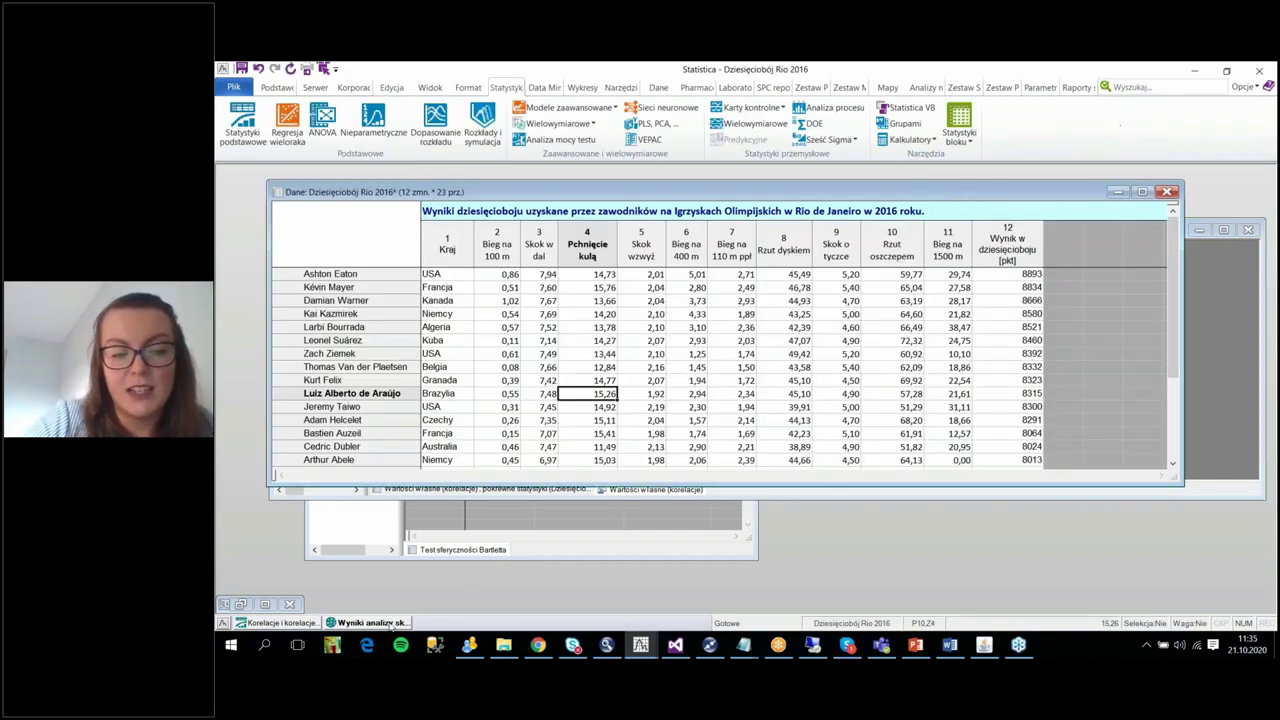
{"action": "left_click", "coordinate": [399, 623]}
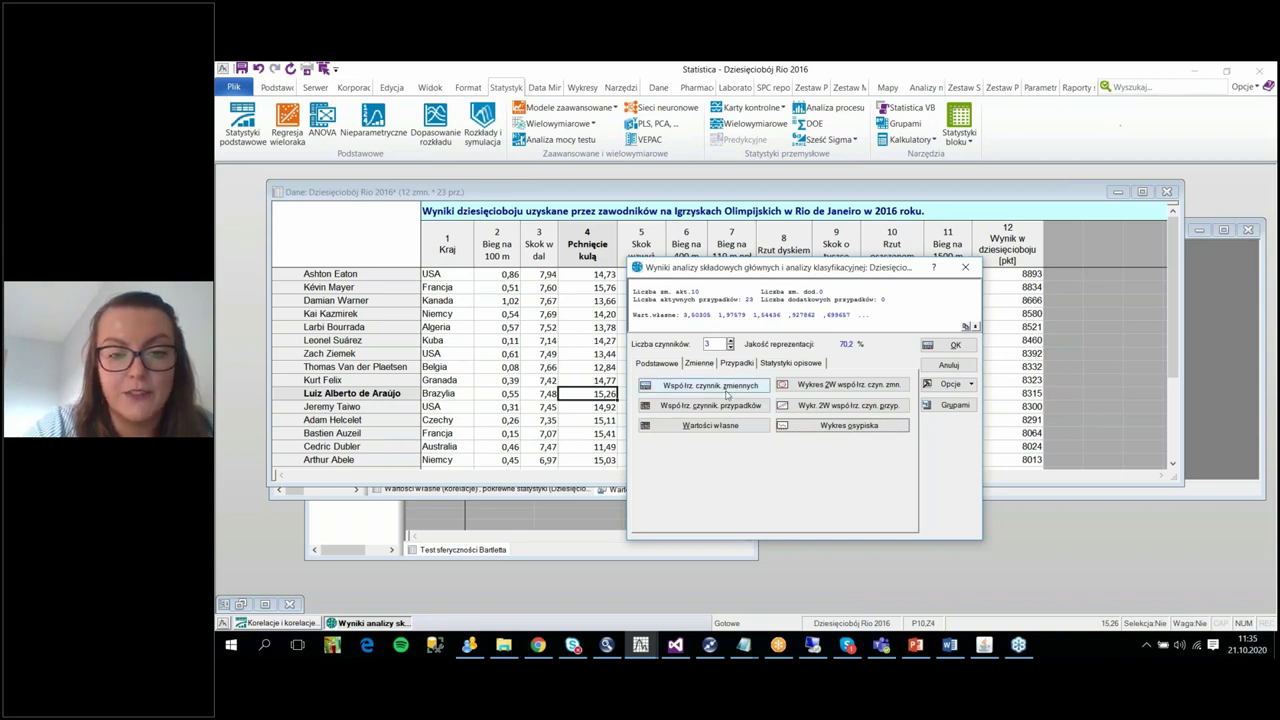
{"action": "left_click", "coordinate": [729, 390]}
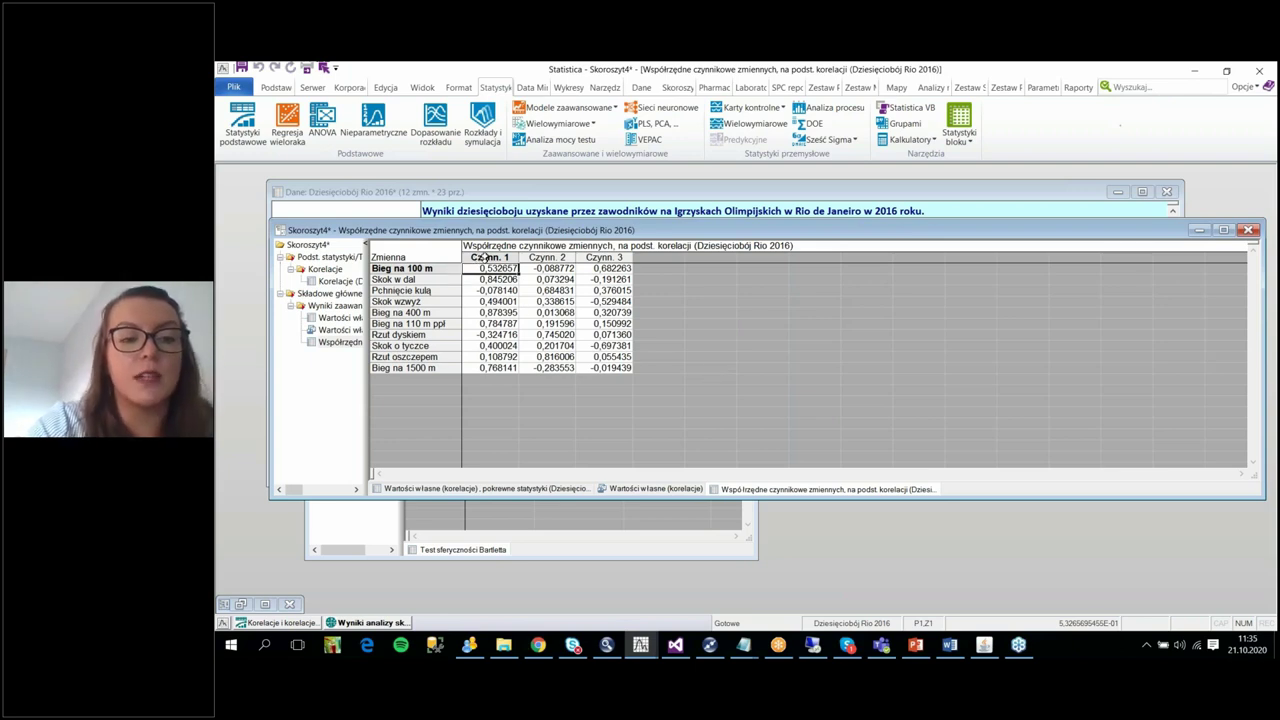
Step: Bold the dominant factor coordinates in the Czynn. 1, Czynn. 2 and Czynn. 3 columns, from Bieg na 100 m through Bieg na 1500 m
{"action": "left_click", "coordinate": [612, 268]}
{"action": "left_click", "coordinate": [484, 278]}
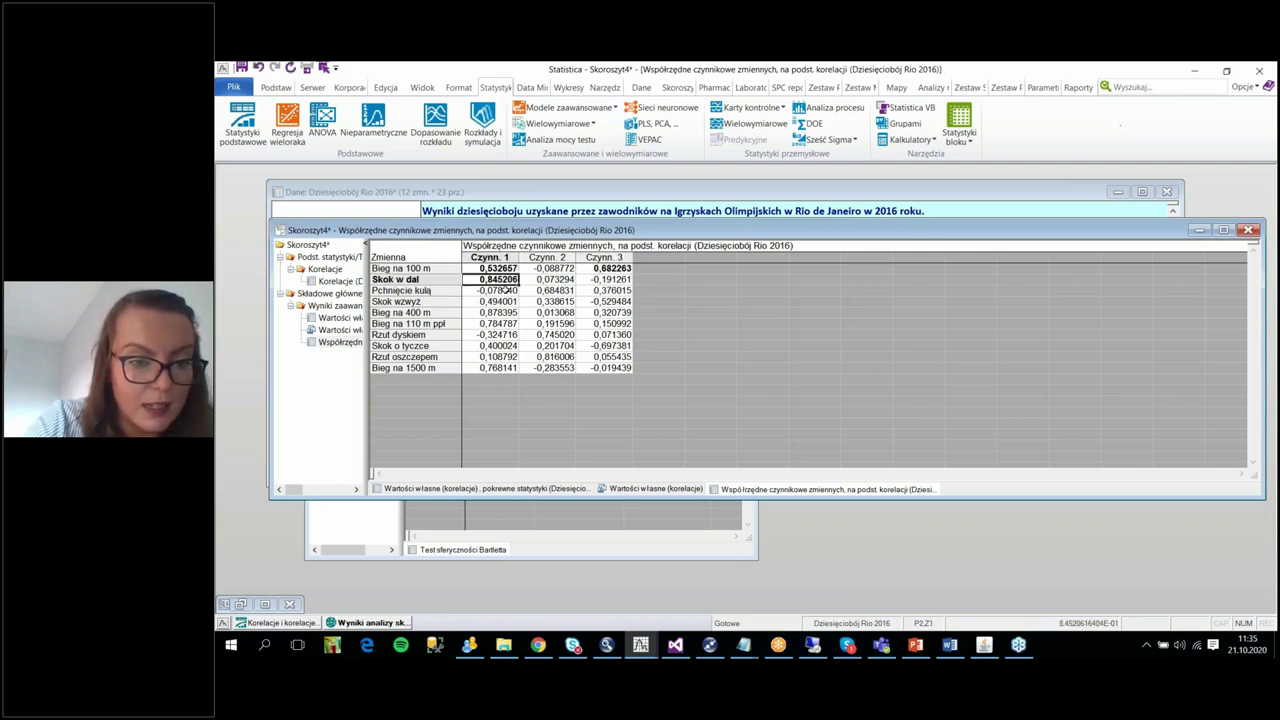
{"action": "left_click", "coordinate": [548, 290]}
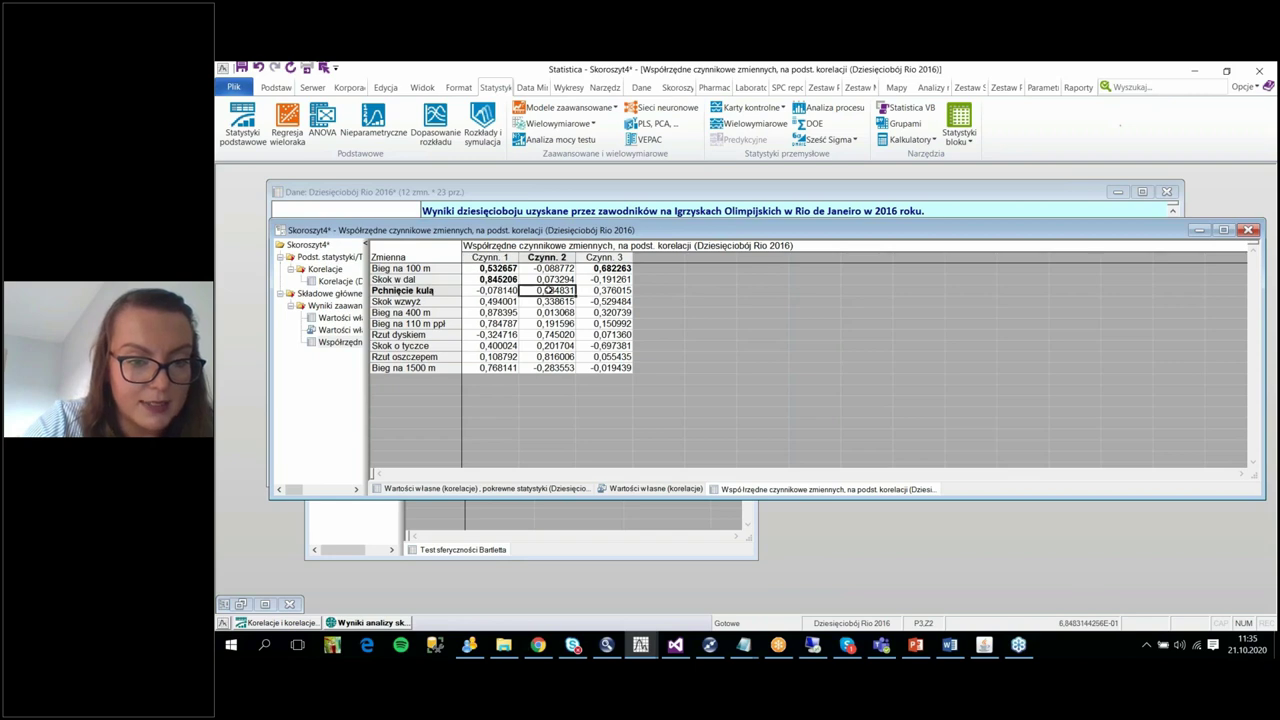
{"action": "left_click", "coordinate": [500, 301]}
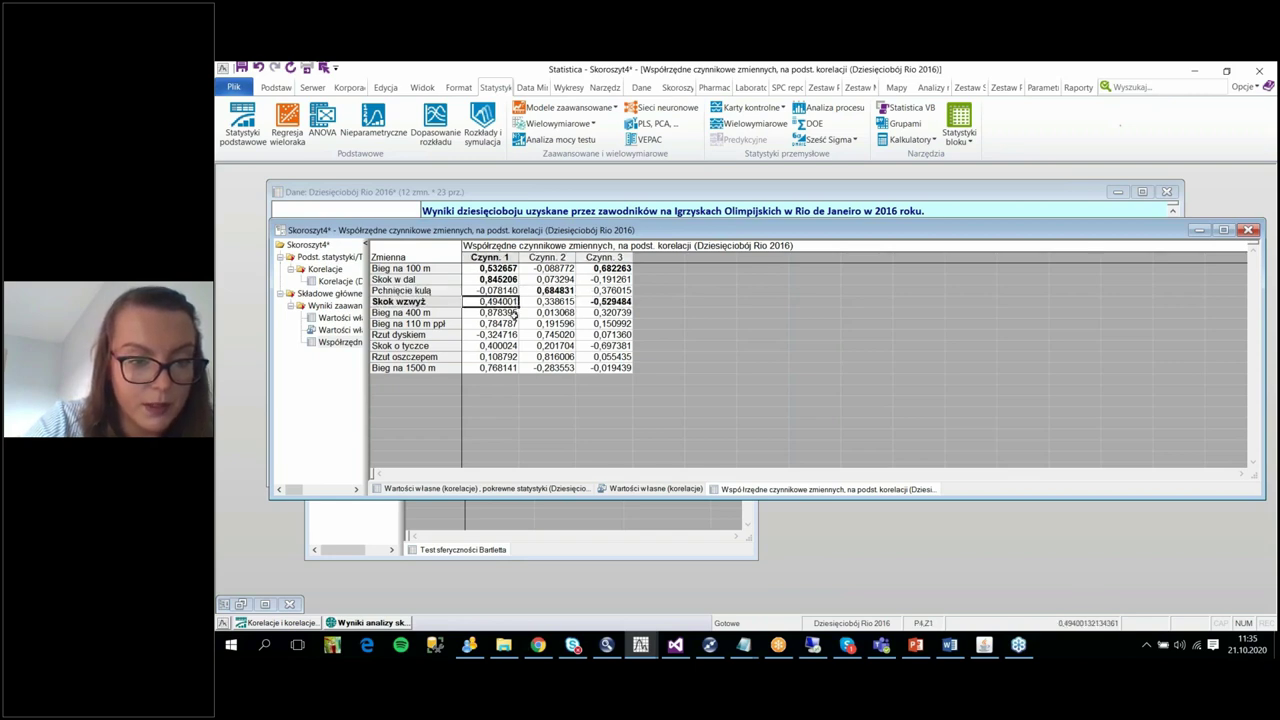
{"action": "left_click", "coordinate": [513, 313]}
{"action": "left_click", "coordinate": [515, 324]}
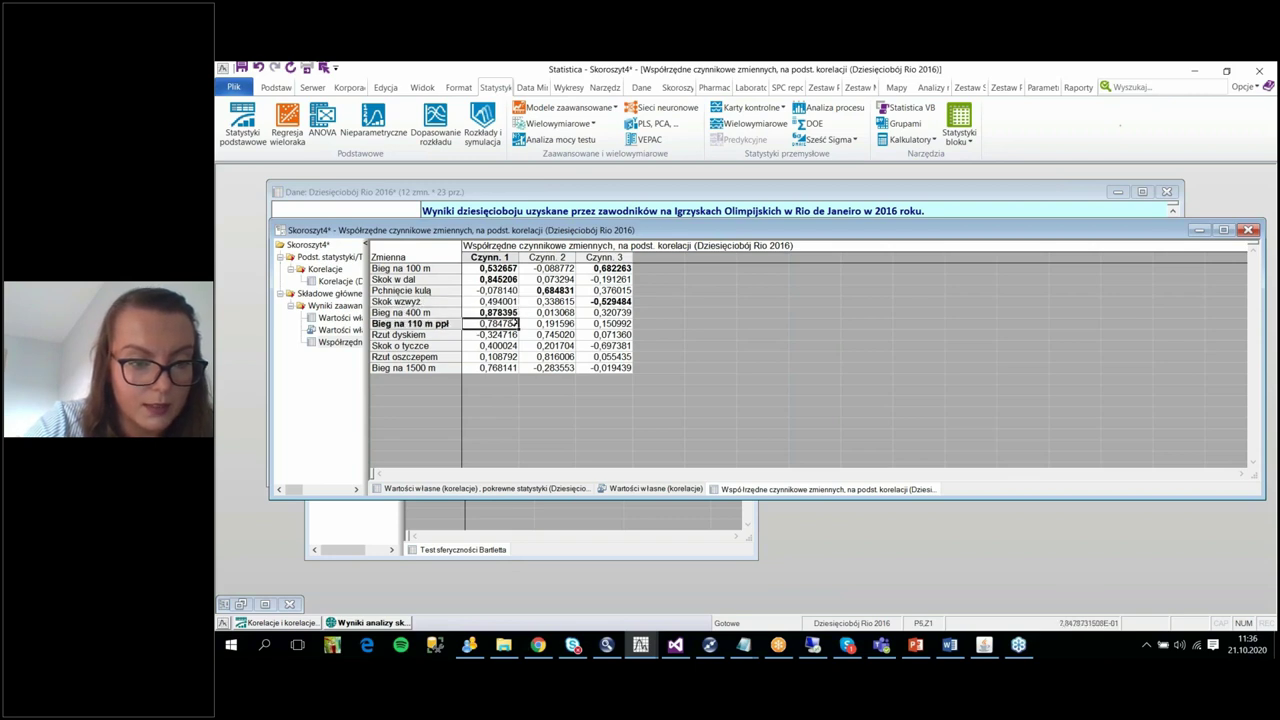
{"action": "left_click", "coordinate": [548, 336]}
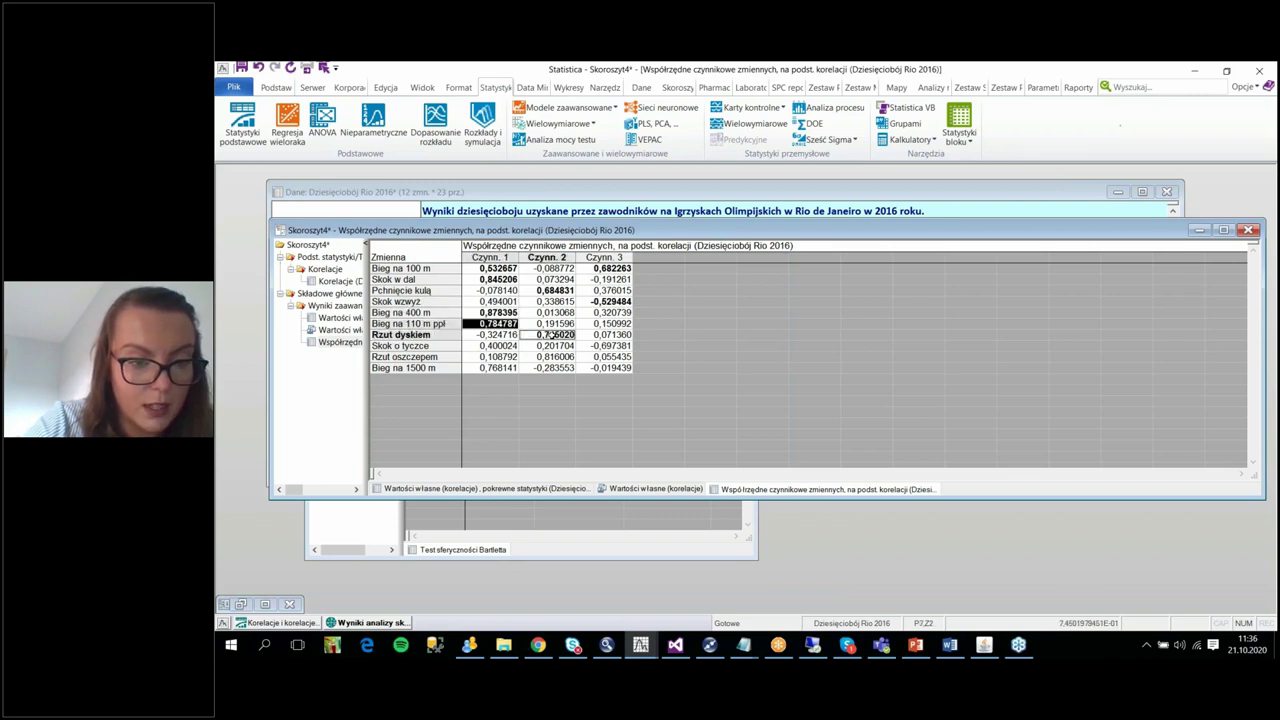
{"action": "left_click", "coordinate": [542, 356]}
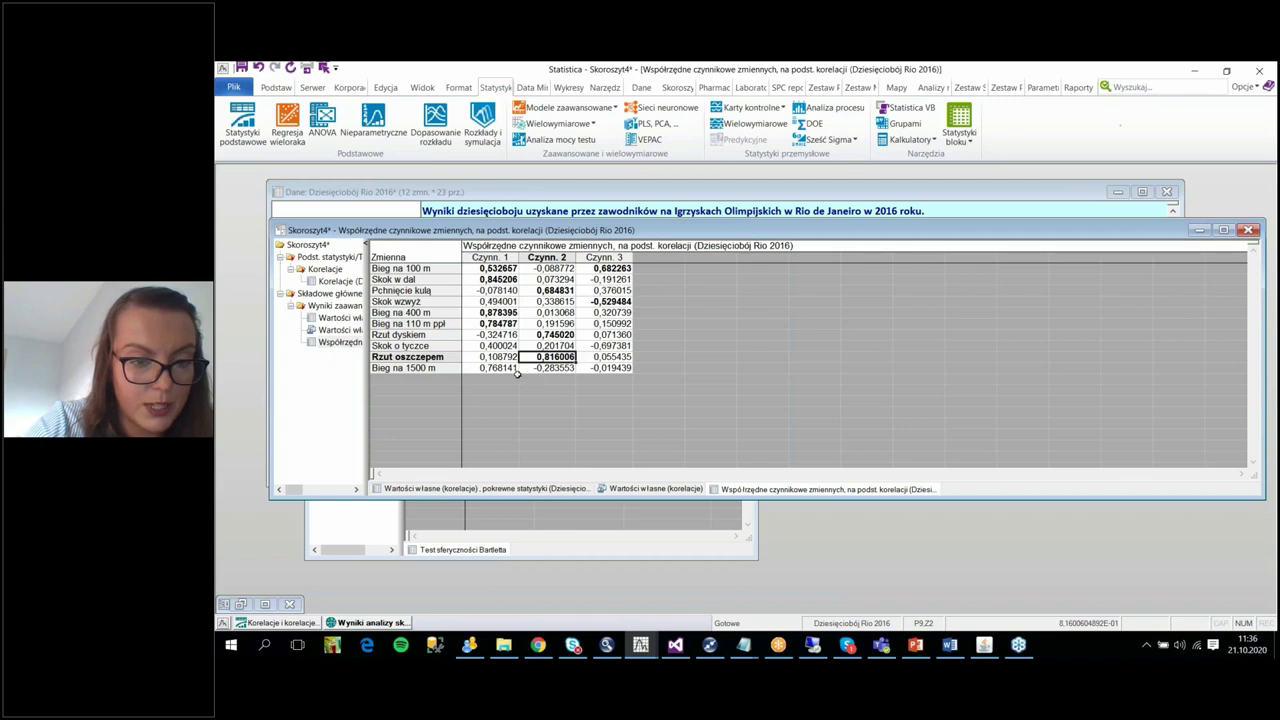
{"action": "left_click", "coordinate": [500, 368]}
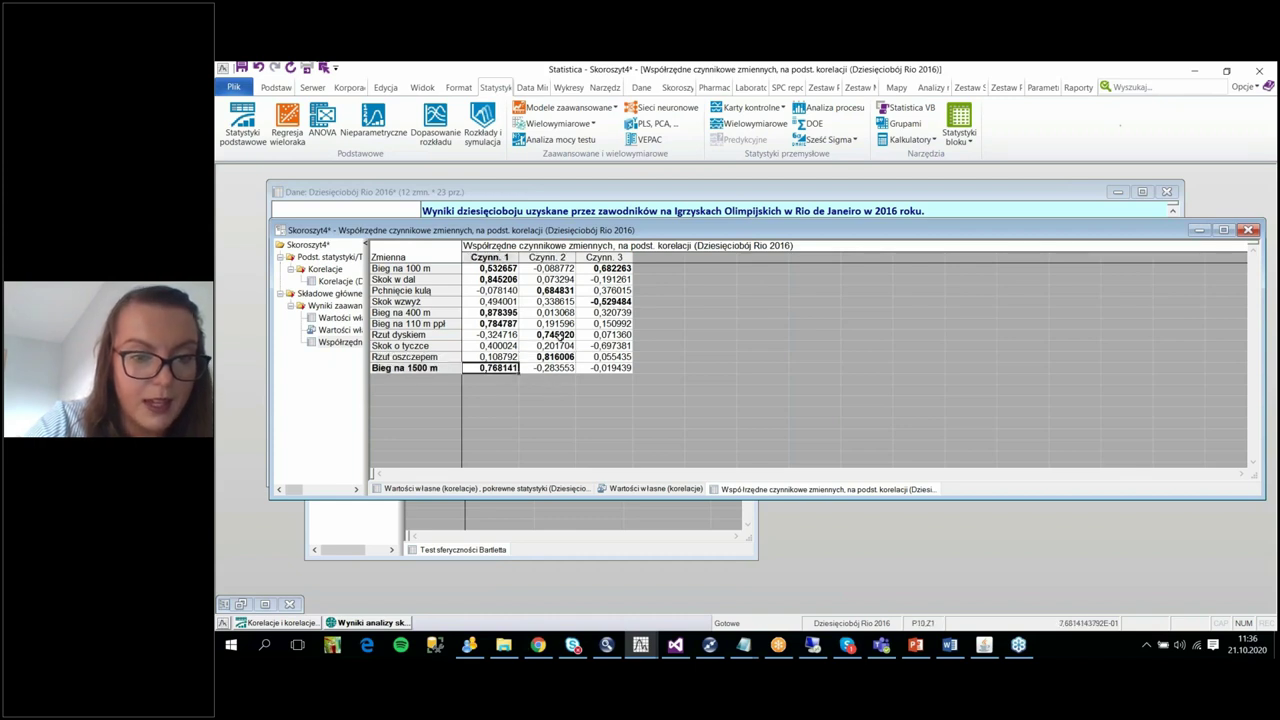
Step: Check the bolded throwing-event coordinates in the Czynn. 2 column and rename that column to Siła
{"action": "left_click", "coordinate": [564, 336]}
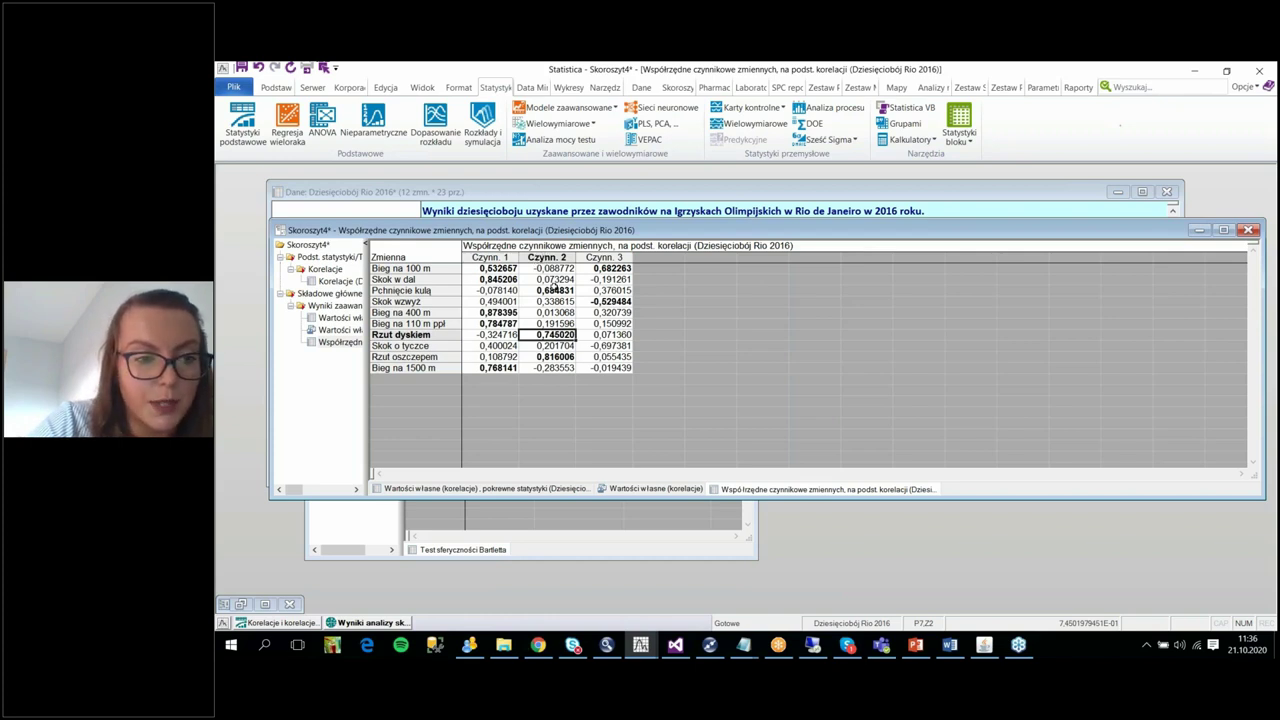
{"action": "left_click", "coordinate": [555, 289]}
{"action": "left_click", "coordinate": [553, 333]}
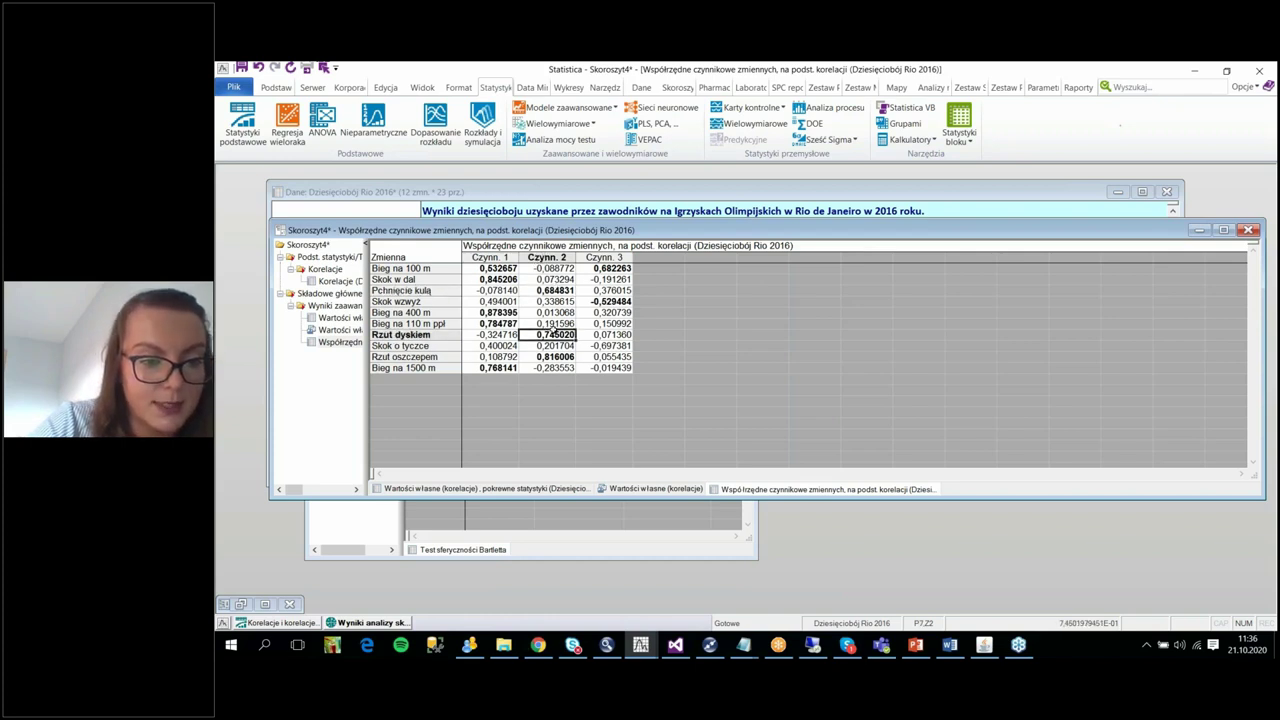
{"action": "left_click", "coordinate": [562, 356]}
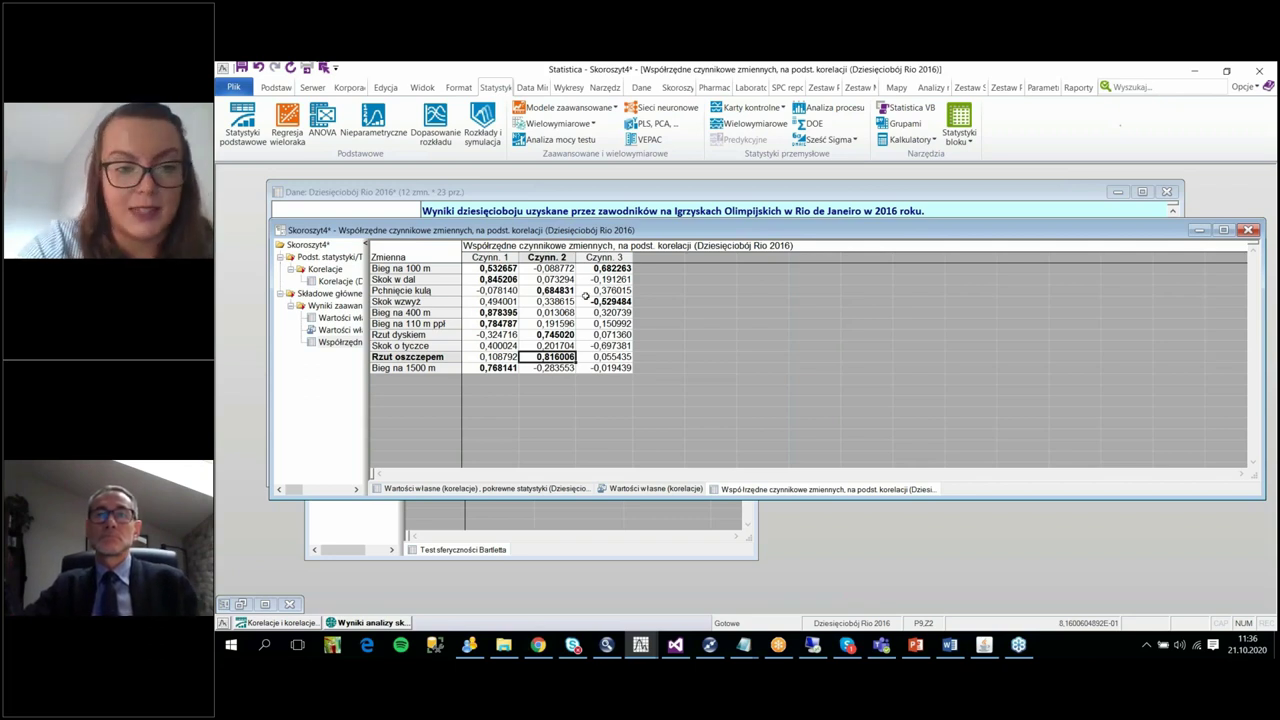
{"action": "double_click", "coordinate": [547, 257]}
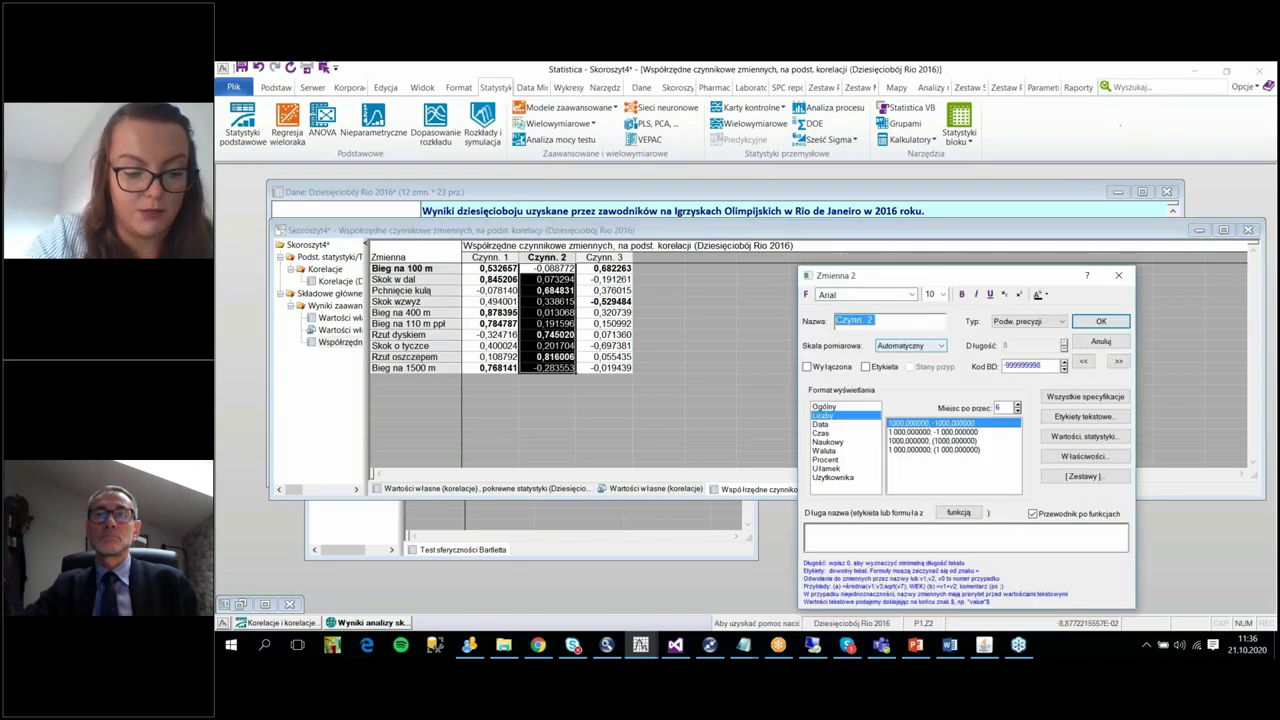
{"action": "type", "text": "Siła"}
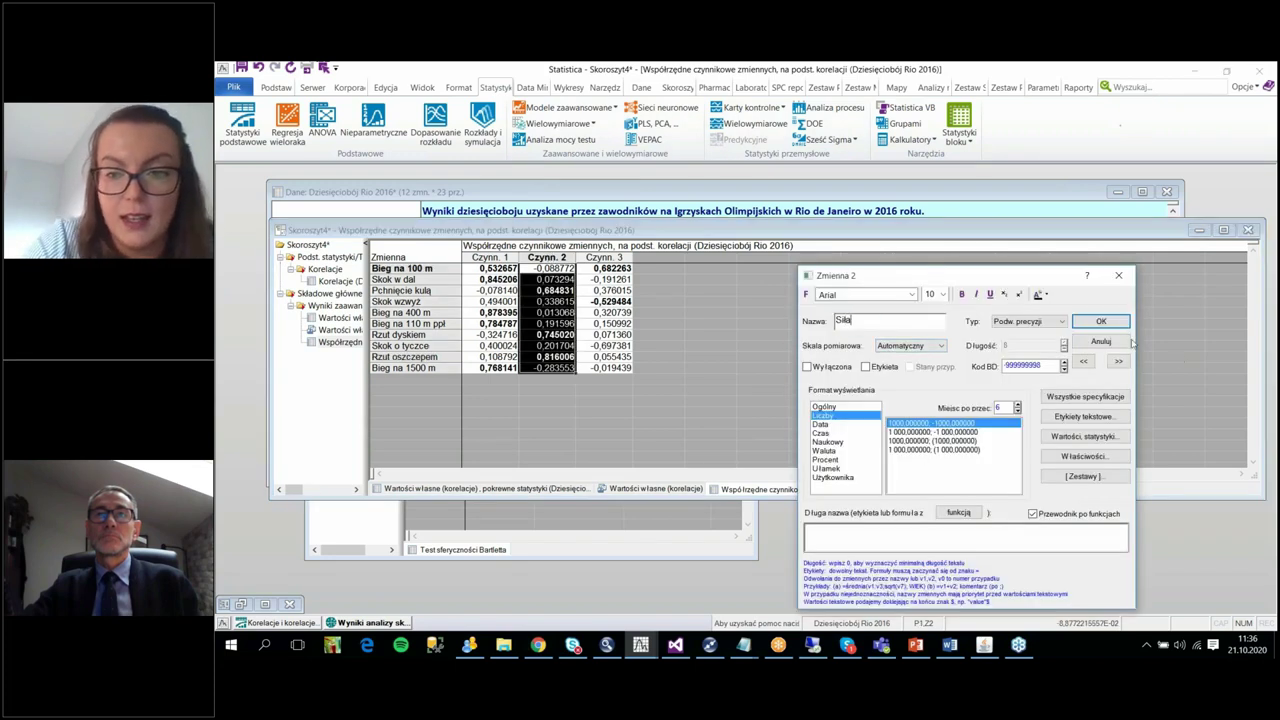
{"action": "left_click", "coordinate": [1100, 321]}
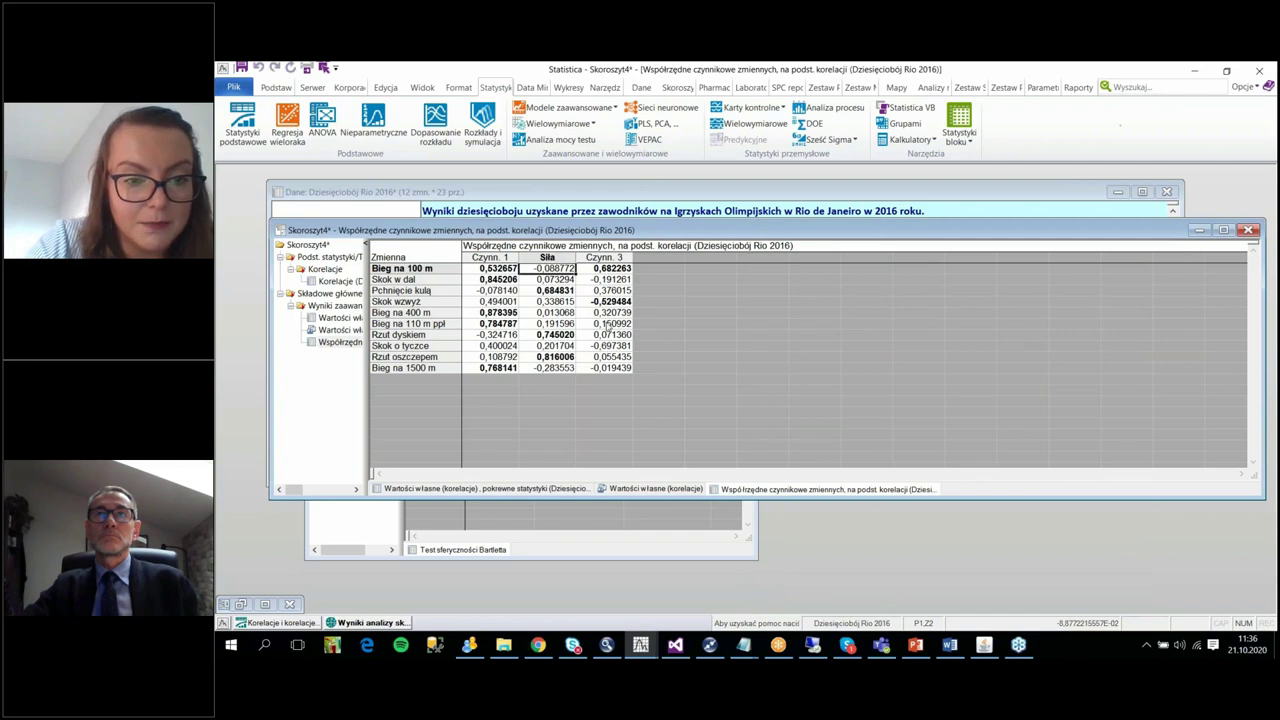
Step: Bold the factor coordinate of Skok o tyczce in the Czynn. 3 column
{"action": "left_click", "coordinate": [609, 324]}
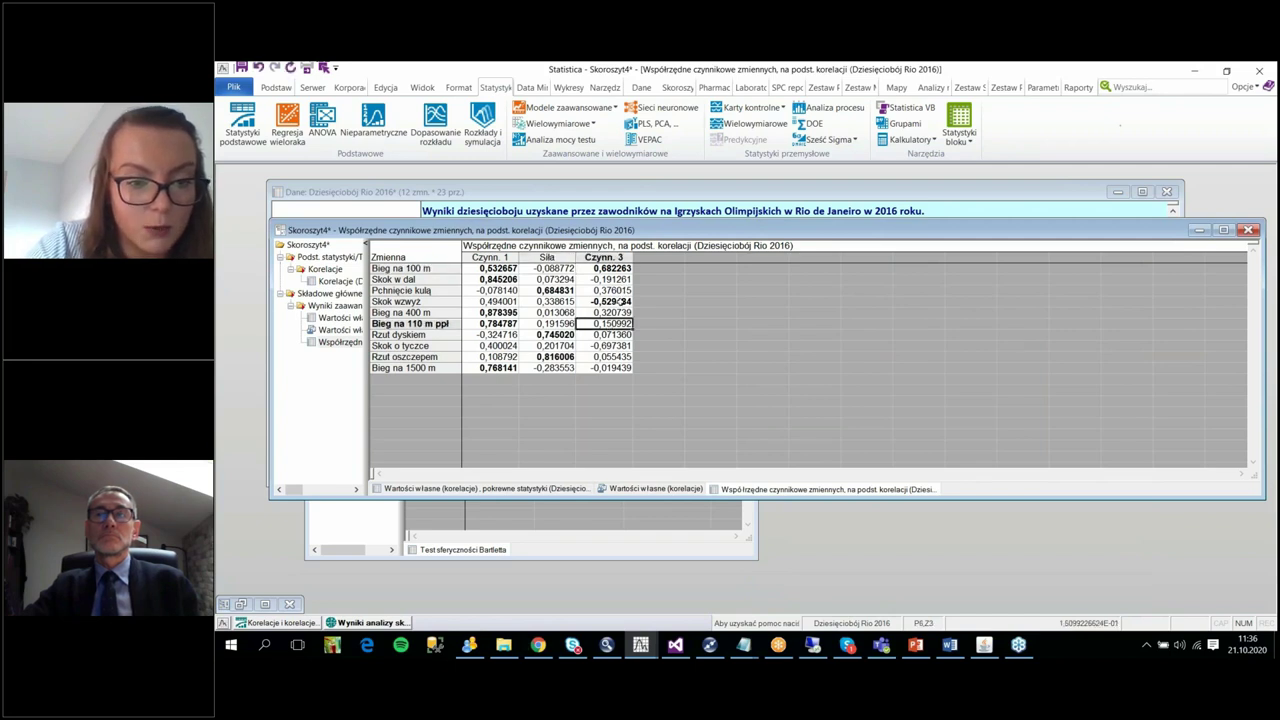
{"action": "left_click", "coordinate": [617, 346]}
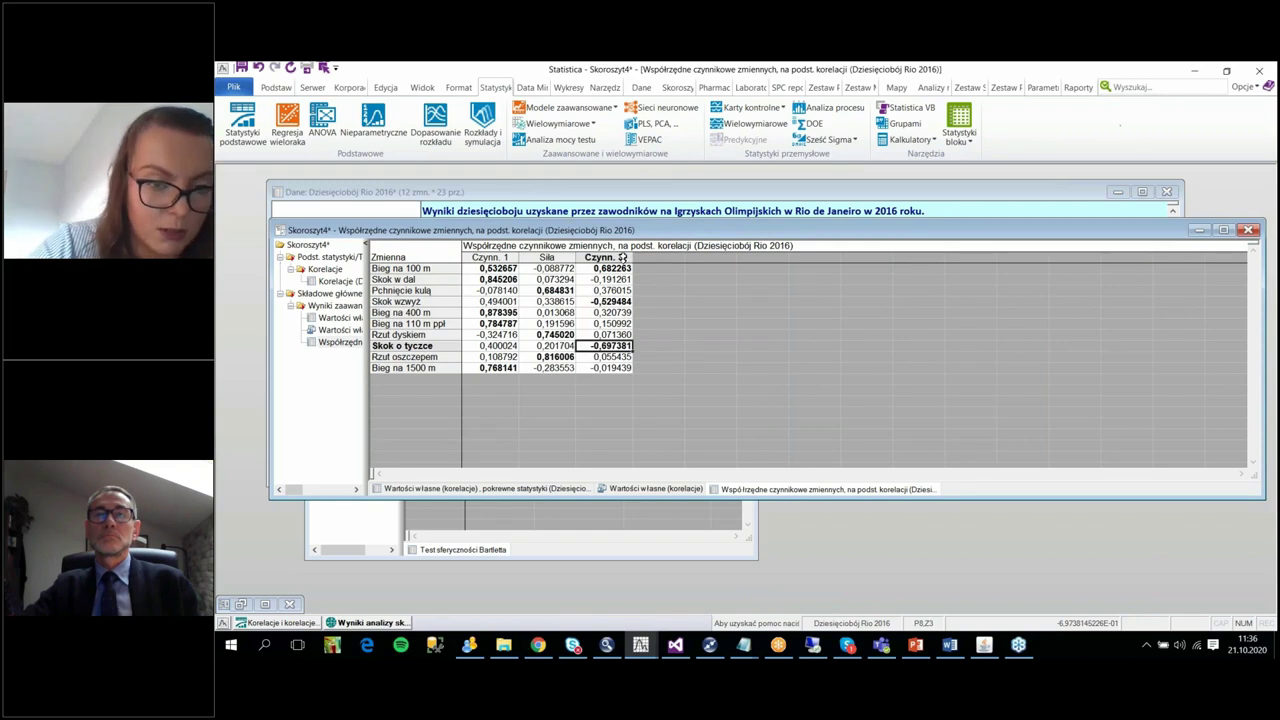
{"action": "left_click", "coordinate": [622, 257]}
{"action": "left_click", "coordinate": [609, 312]}
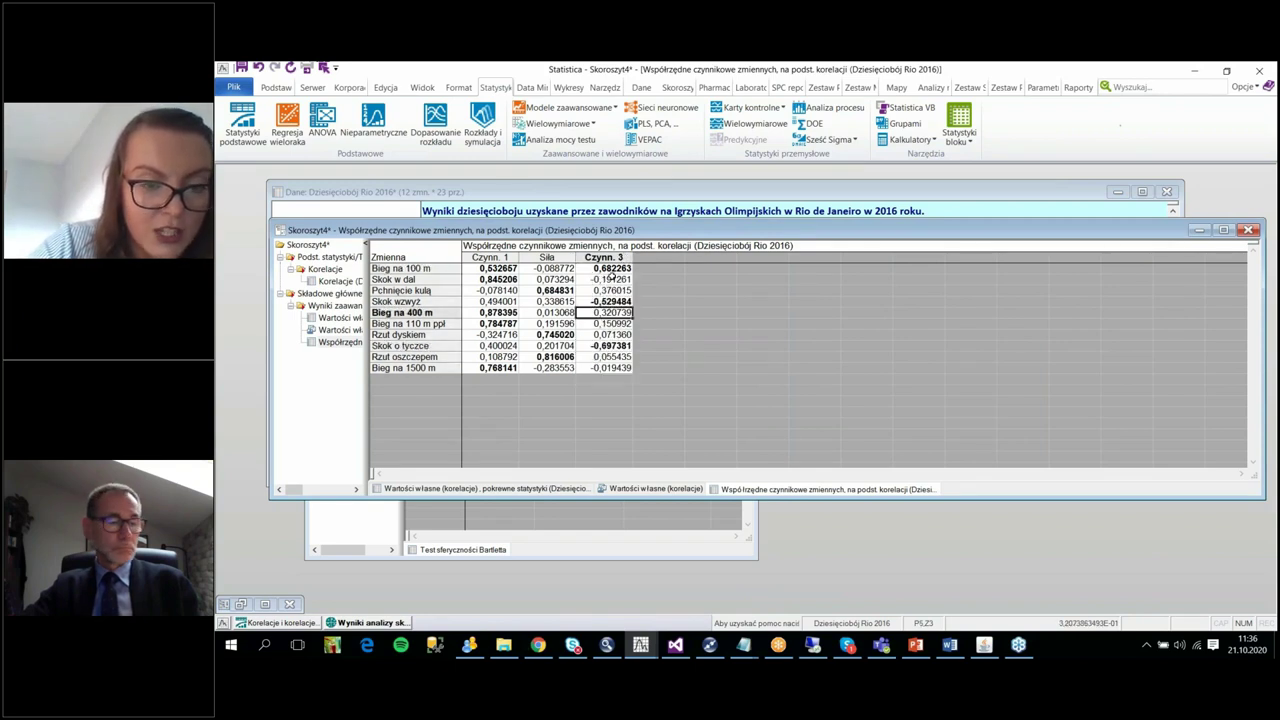
Step: Review the bolded coordinates in the Czynn. 3 column and rename that column to Skoki
{"action": "left_click", "coordinate": [612, 301]}
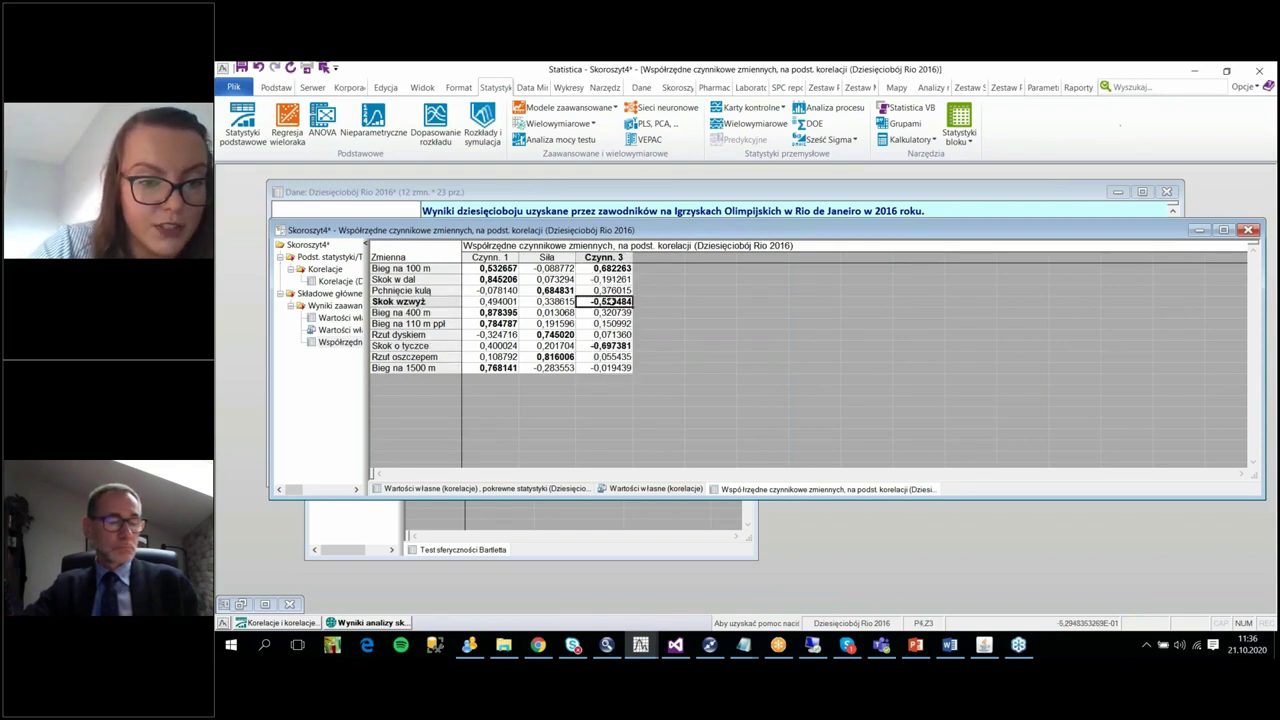
{"action": "left_click", "coordinate": [622, 343]}
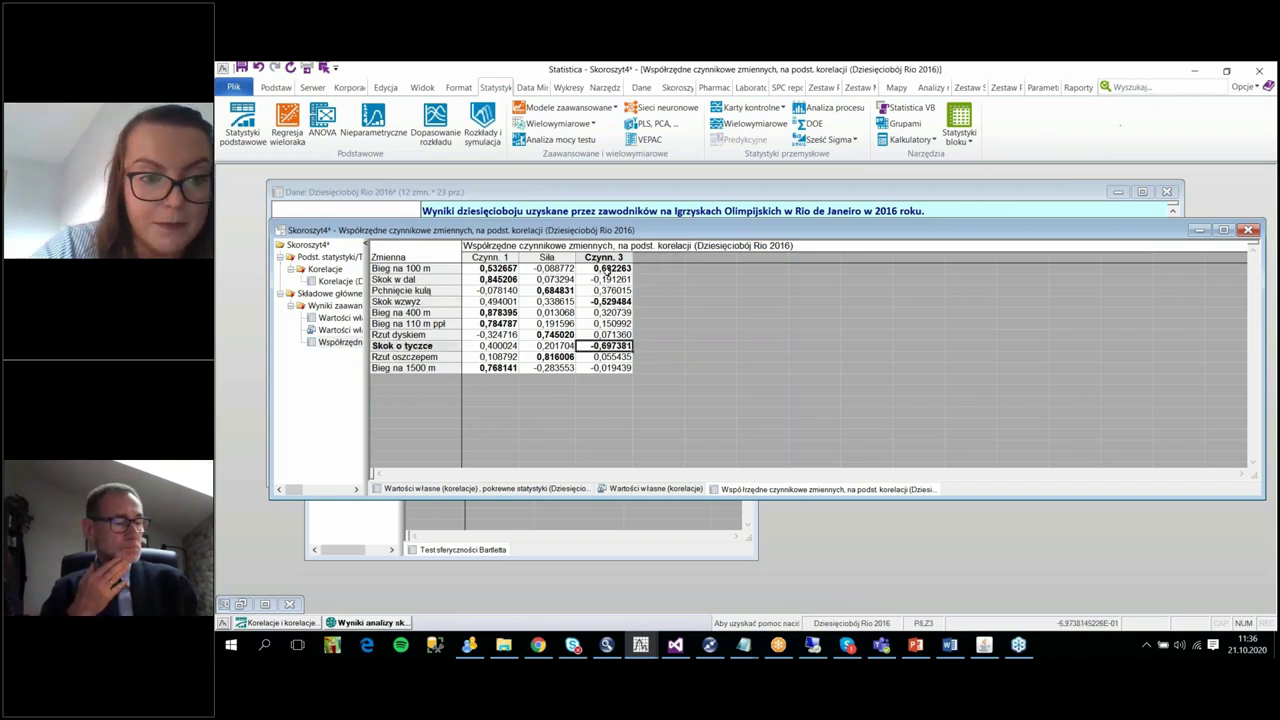
{"action": "left_click", "coordinate": [606, 268]}
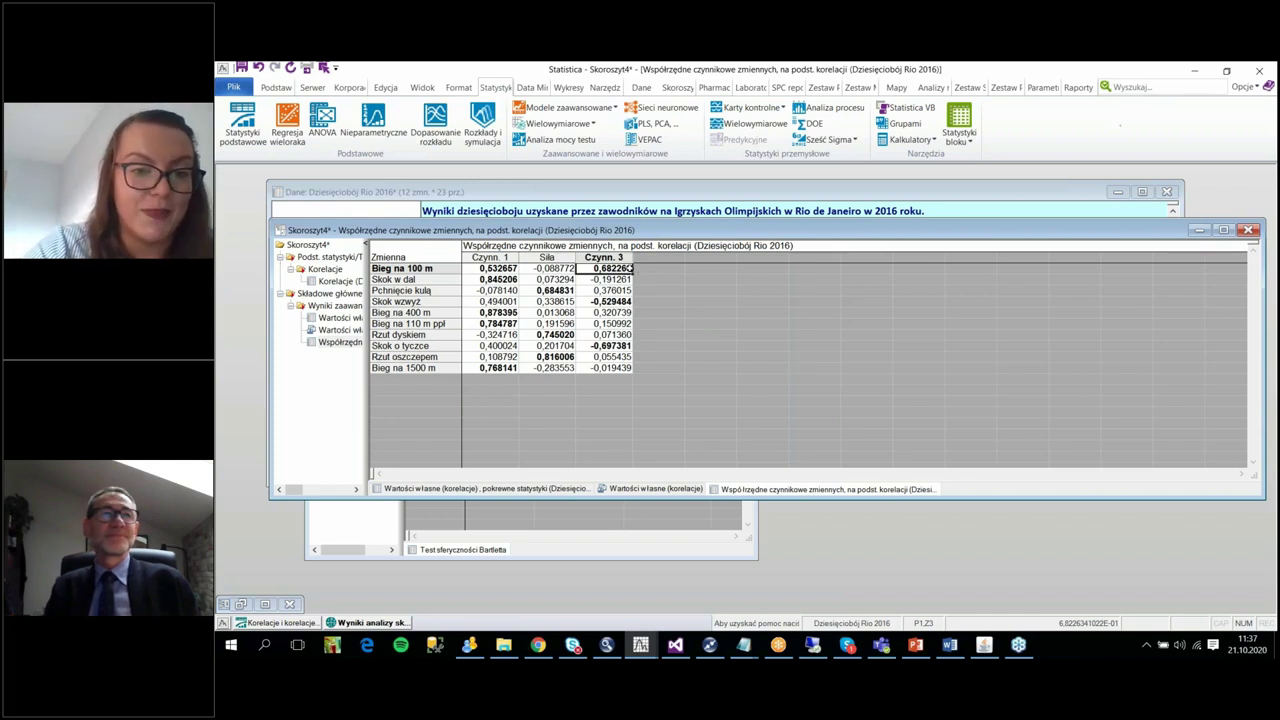
{"action": "left_click", "coordinate": [623, 257]}
{"action": "double_click", "coordinate": [623, 257]}
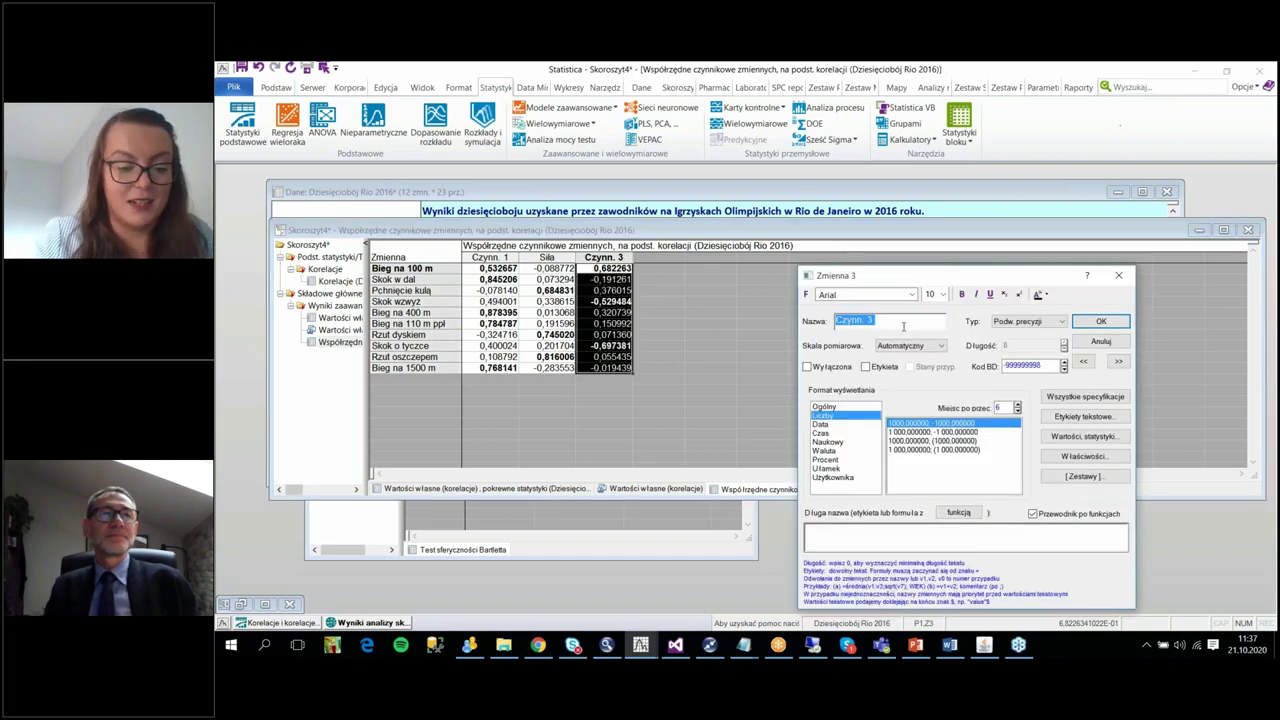
{"action": "type", "text": "Skoki"}
{"action": "left_click", "coordinate": [1116, 322]}
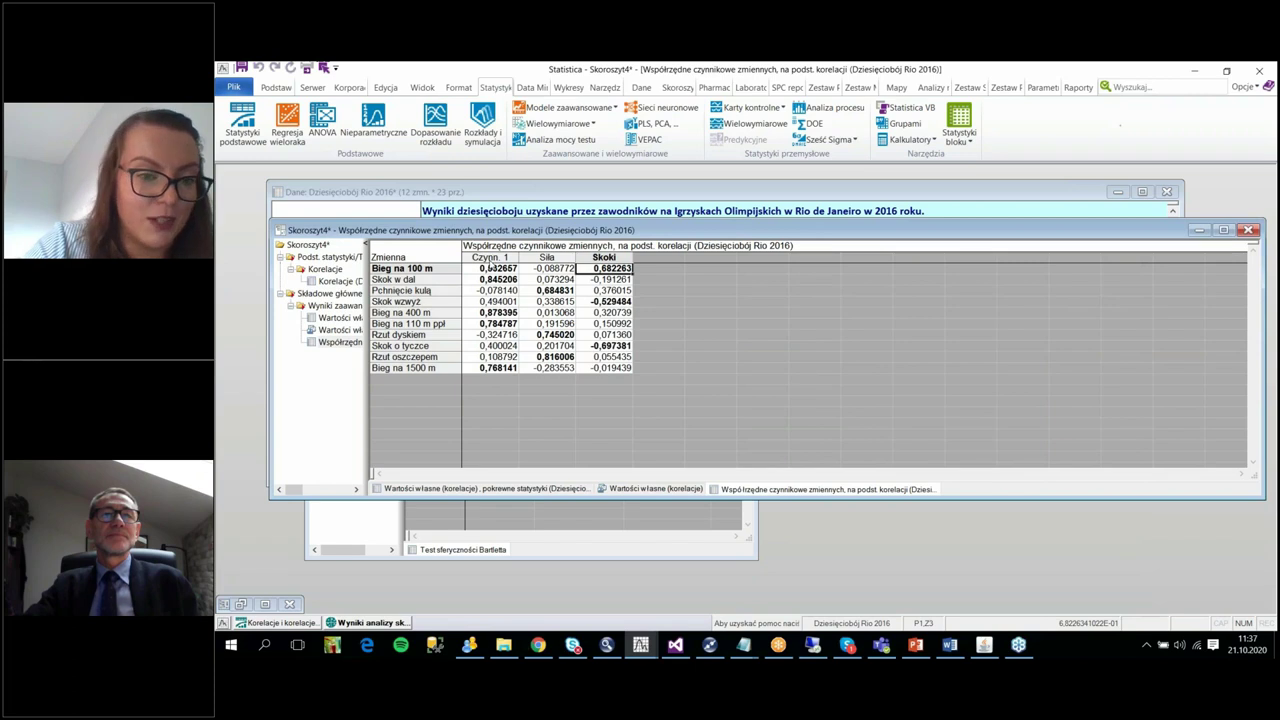
Step: Check the dominant coordinates in the Czynn. 1 column and rename that column to Biegi
{"action": "left_click", "coordinate": [497, 280]}
{"action": "left_click", "coordinate": [486, 313]}
{"action": "left_click", "coordinate": [491, 324]}
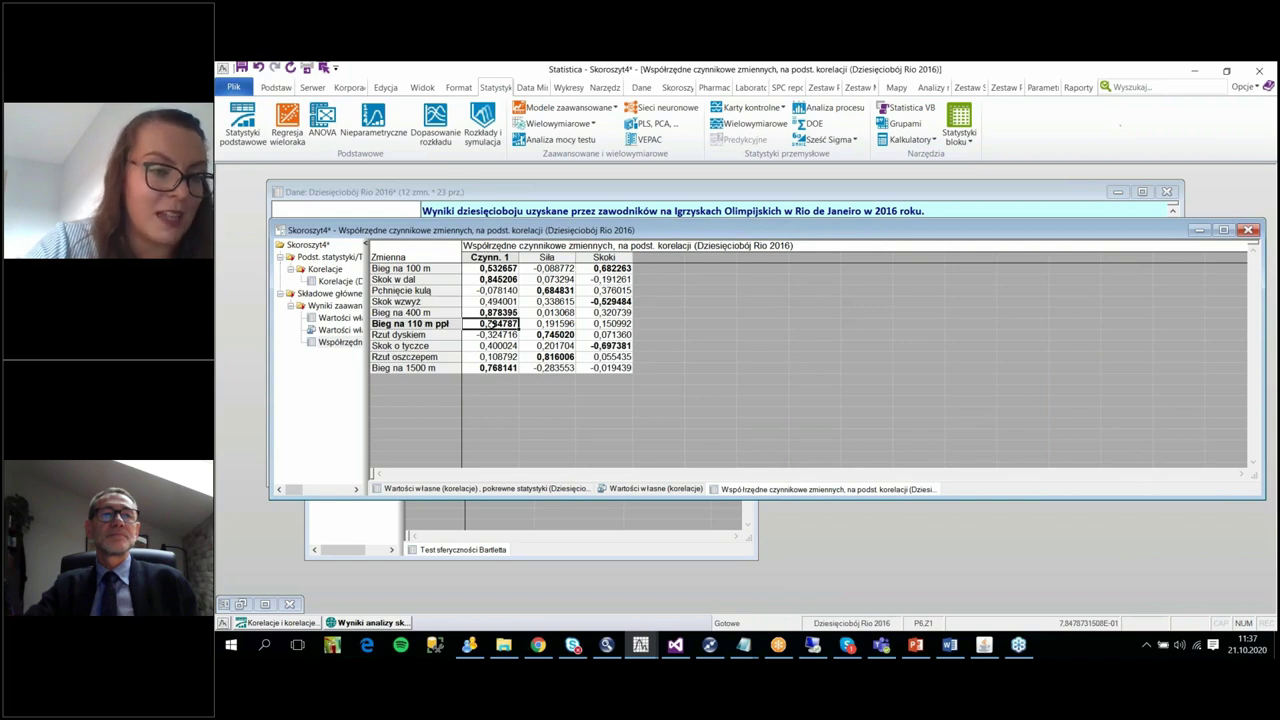
{"action": "left_click", "coordinate": [491, 257]}
{"action": "type", "text": "Biegi"}
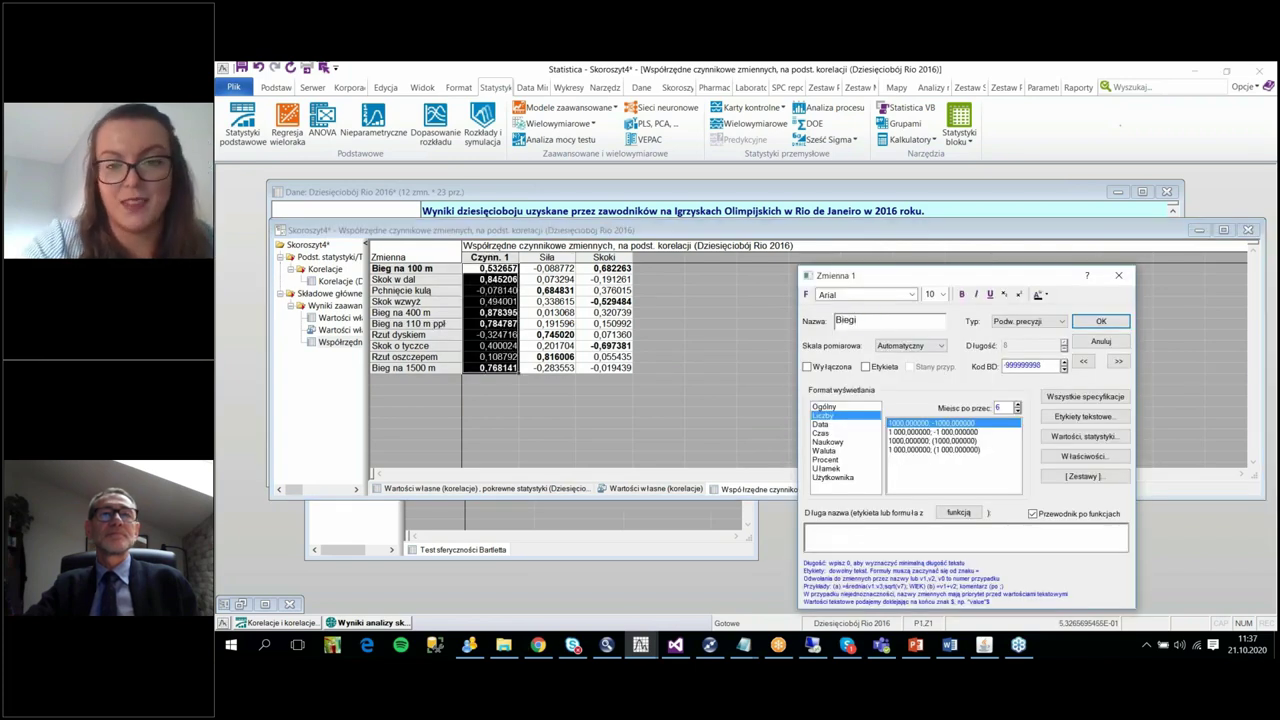
{"action": "left_click", "coordinate": [1101, 321]}
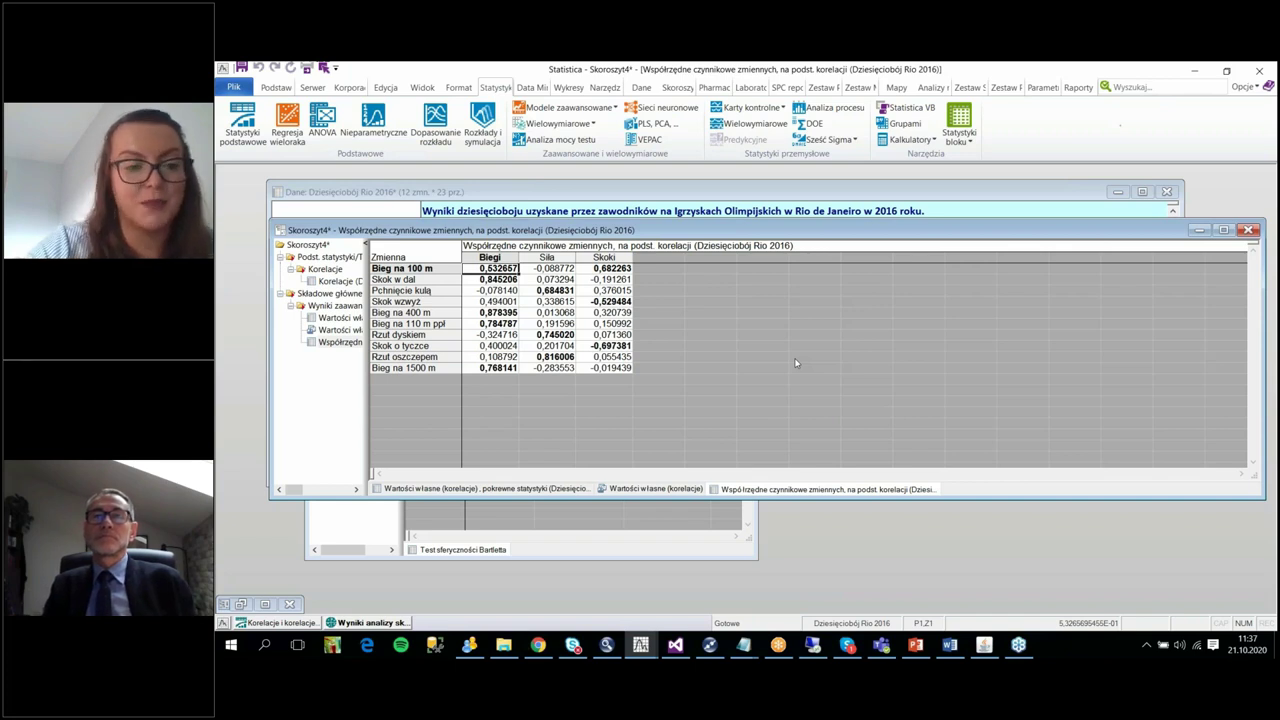
Step: Create the 2D plot of the cases' factor coordinates with Czynn. 1 on X and Czynn. 2 on Y, and make its window narrower and taller
{"action": "left_click", "coordinate": [370, 623]}
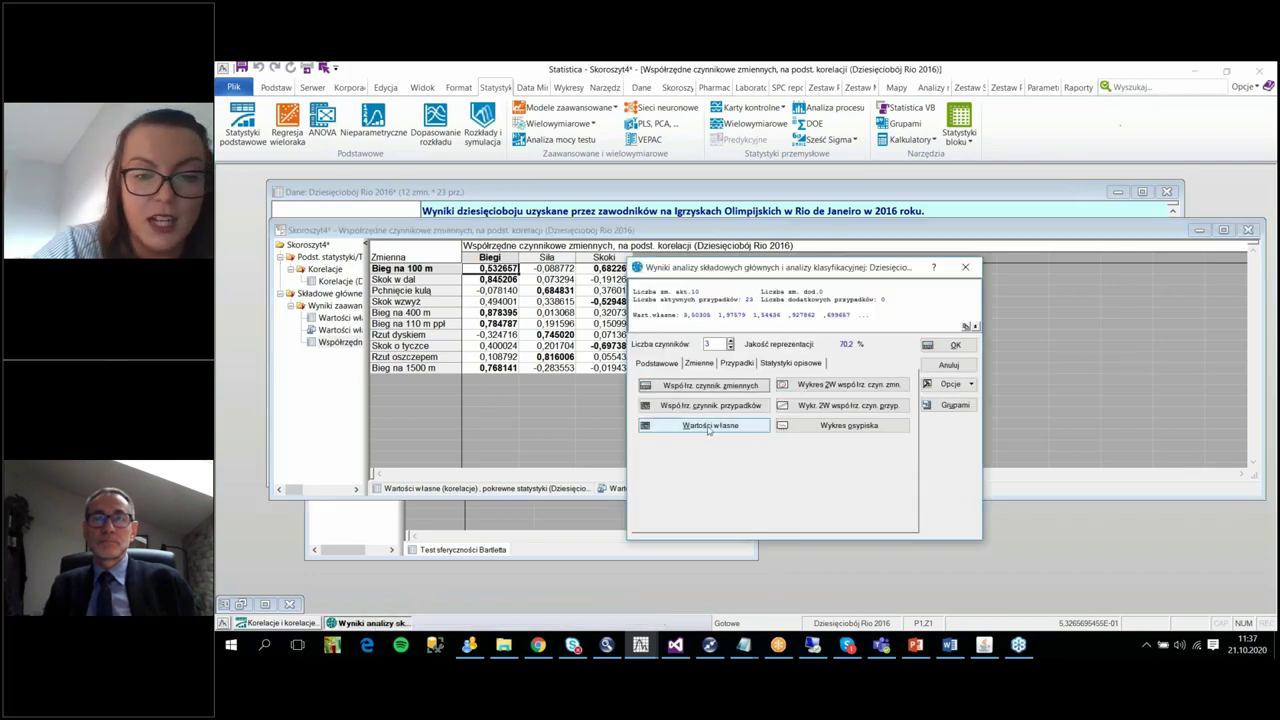
{"action": "left_click", "coordinate": [737, 364]}
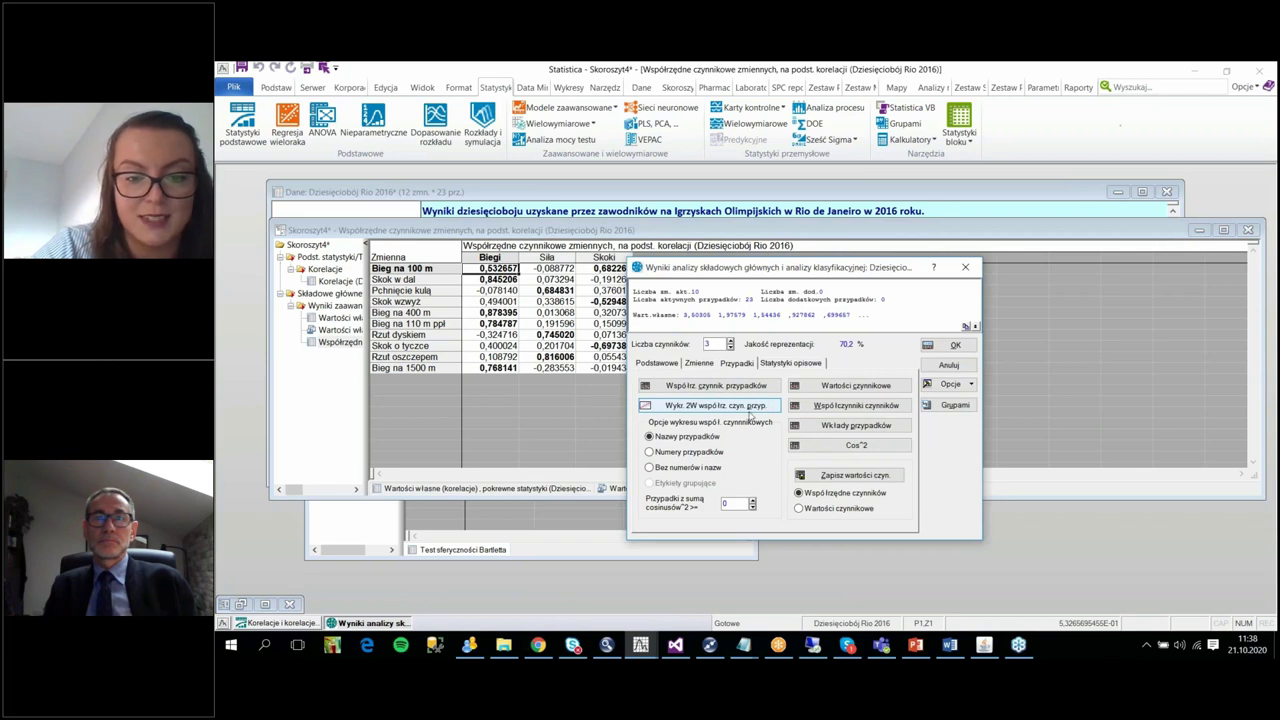
{"action": "left_click", "coordinate": [715, 405]}
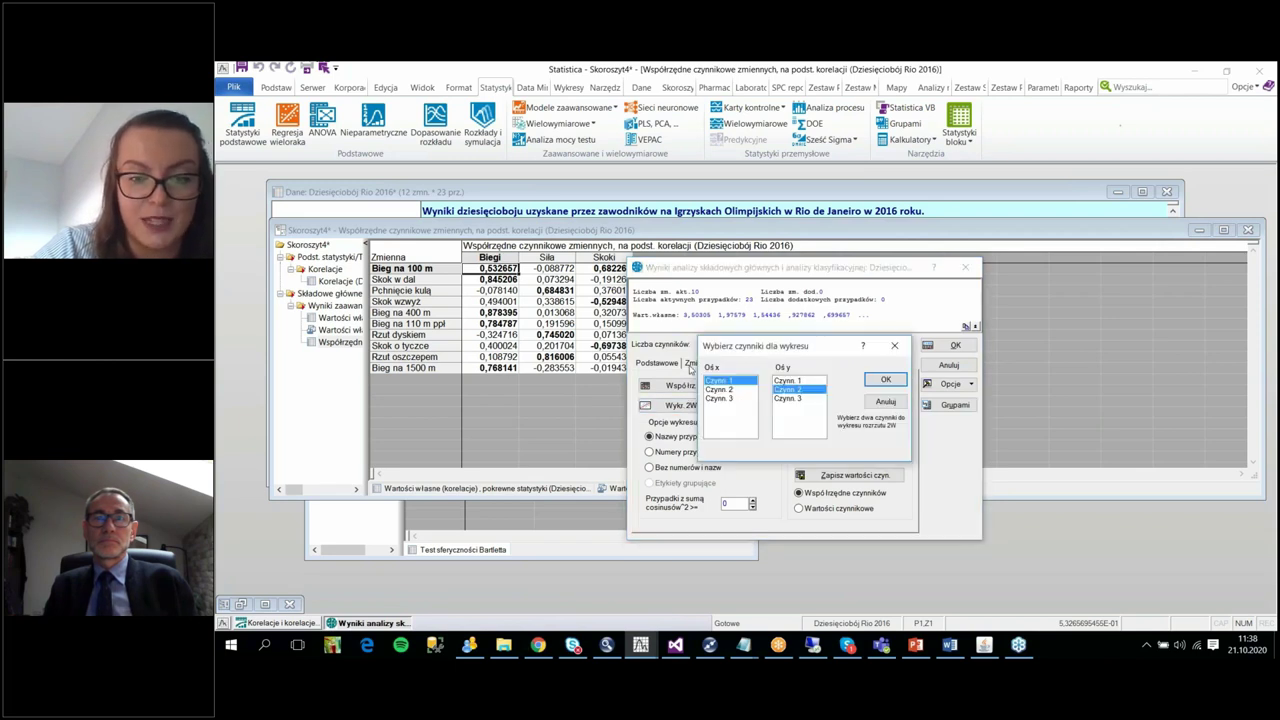
{"action": "left_click", "coordinate": [880, 382]}
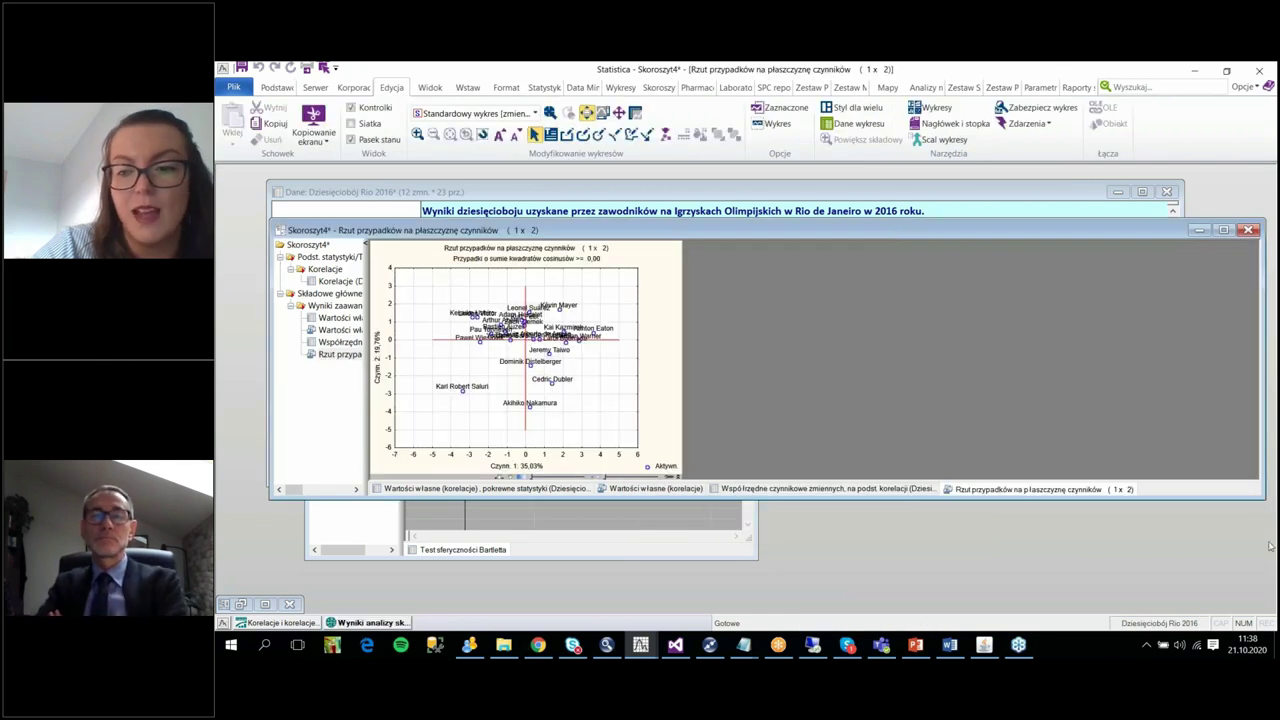
{"action": "left_click", "coordinate": [1263, 497]}
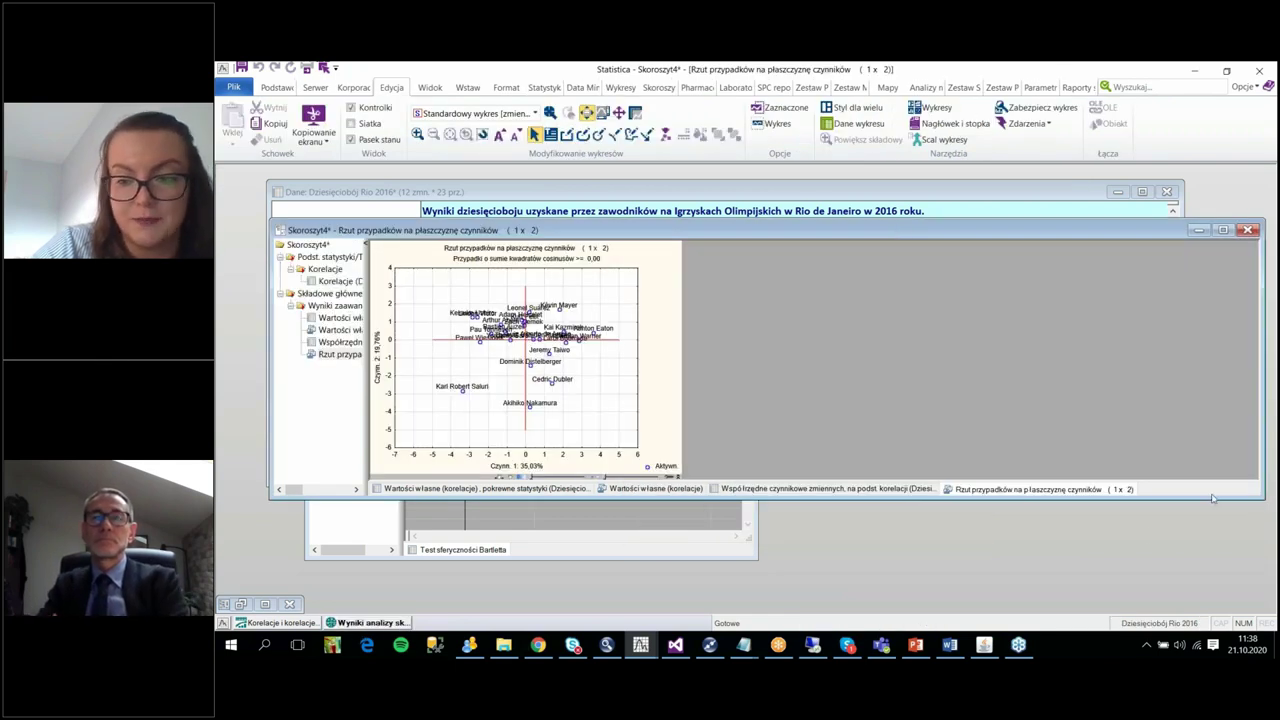
{"action": "left_click_drag", "start_coordinate": [1261, 496], "coordinate": [880, 614]}
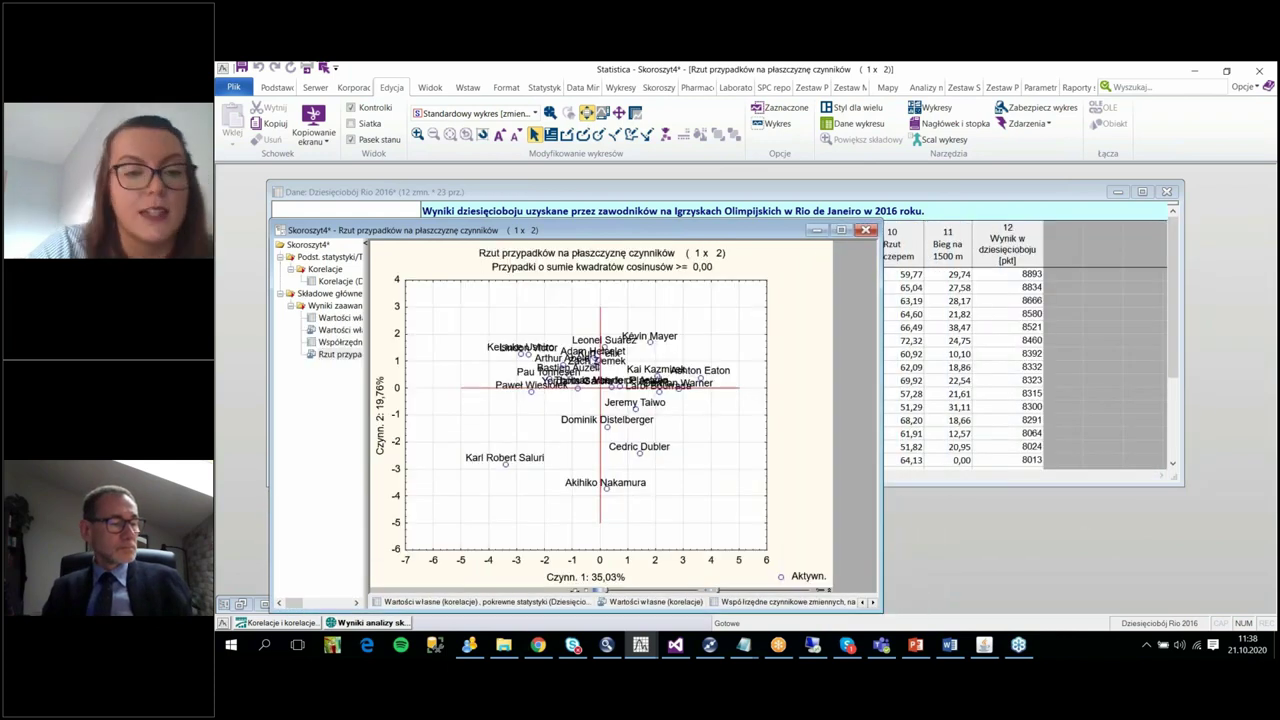
Step: Set the font size of the case plot's point labels to 8
{"action": "left_click", "coordinate": [588, 340]}
{"action": "double_click", "coordinate": [588, 342]}
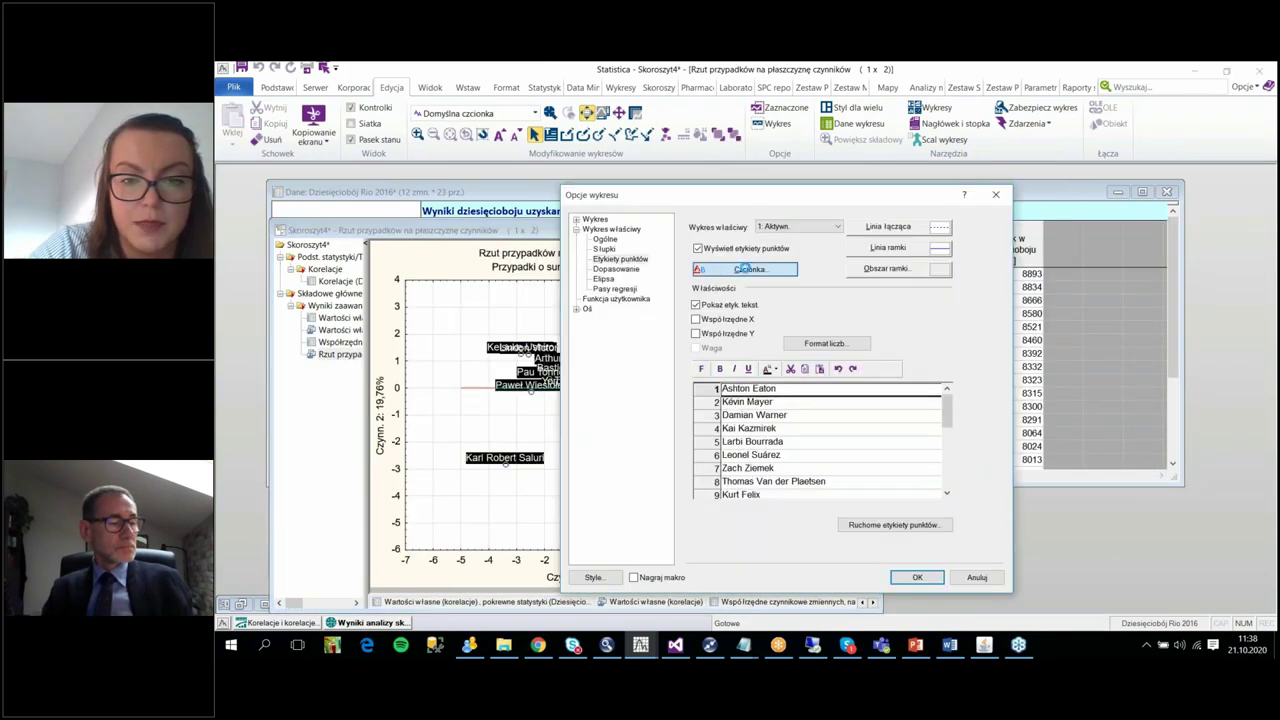
{"action": "left_click", "coordinate": [745, 270]}
{"action": "double_click", "coordinate": [826, 310]}
{"action": "type", "text": "8"}
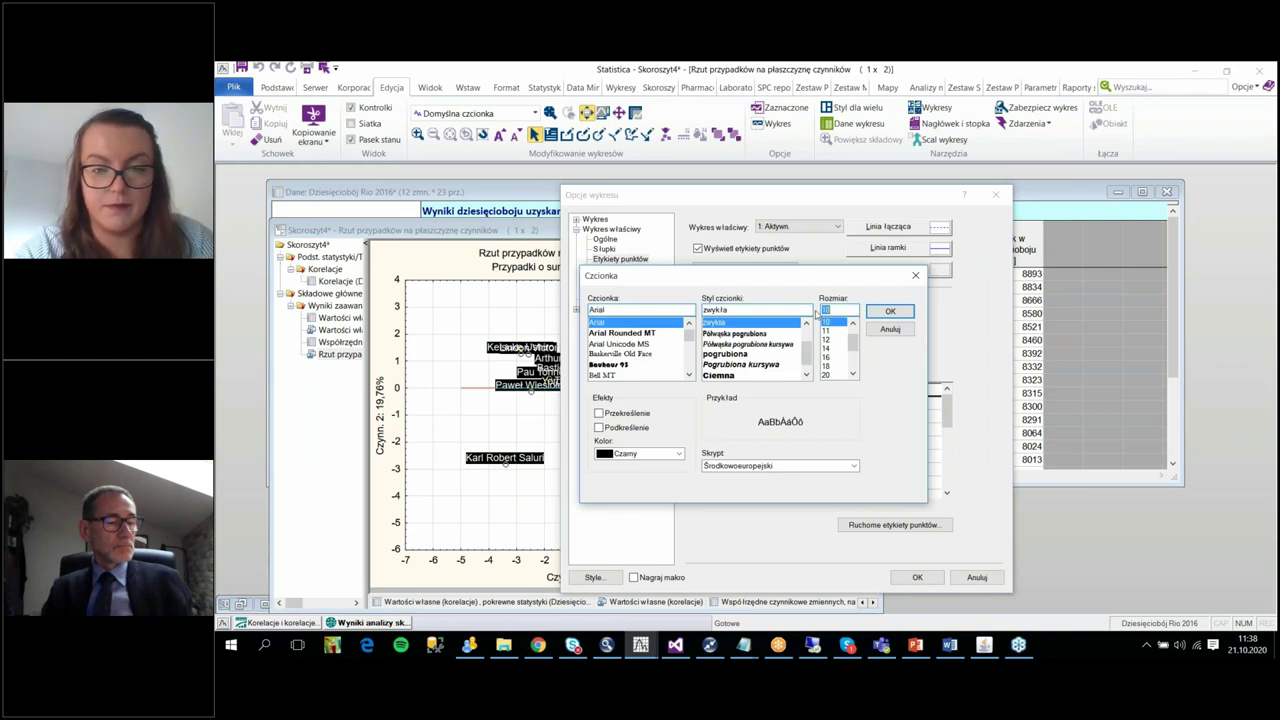
{"action": "left_click", "coordinate": [888, 311]}
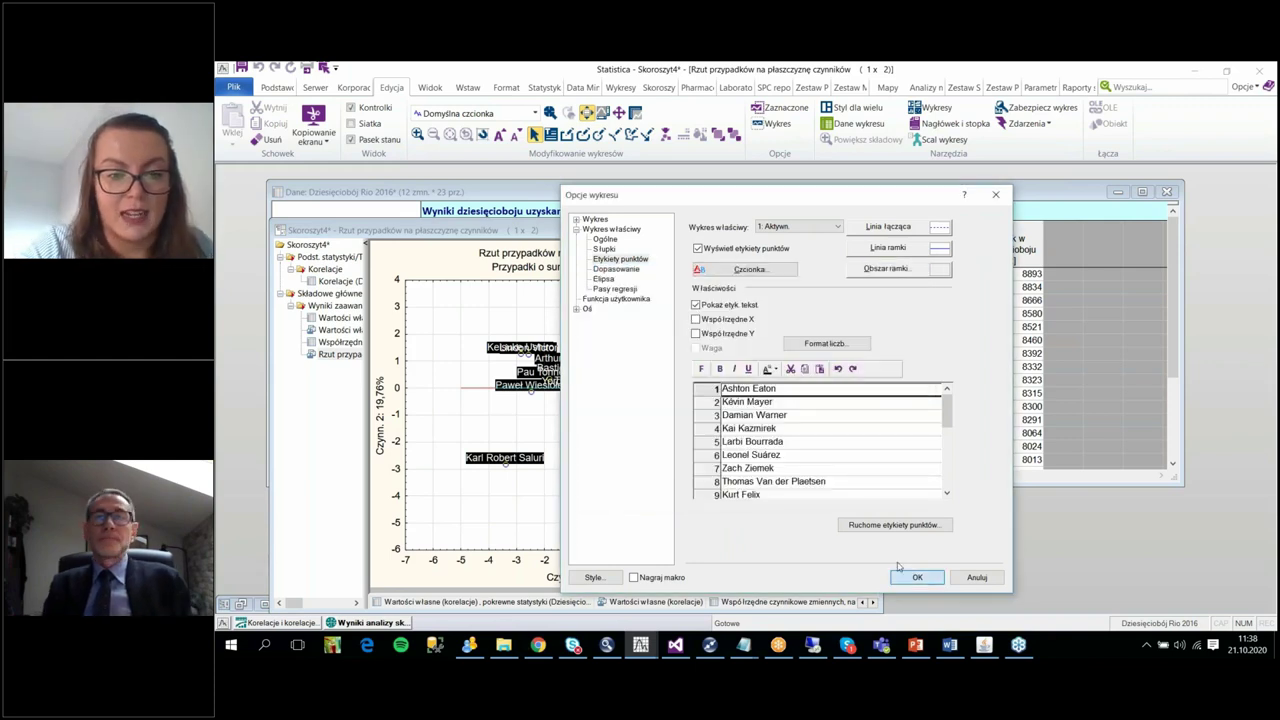
{"action": "key", "text": "Return"}
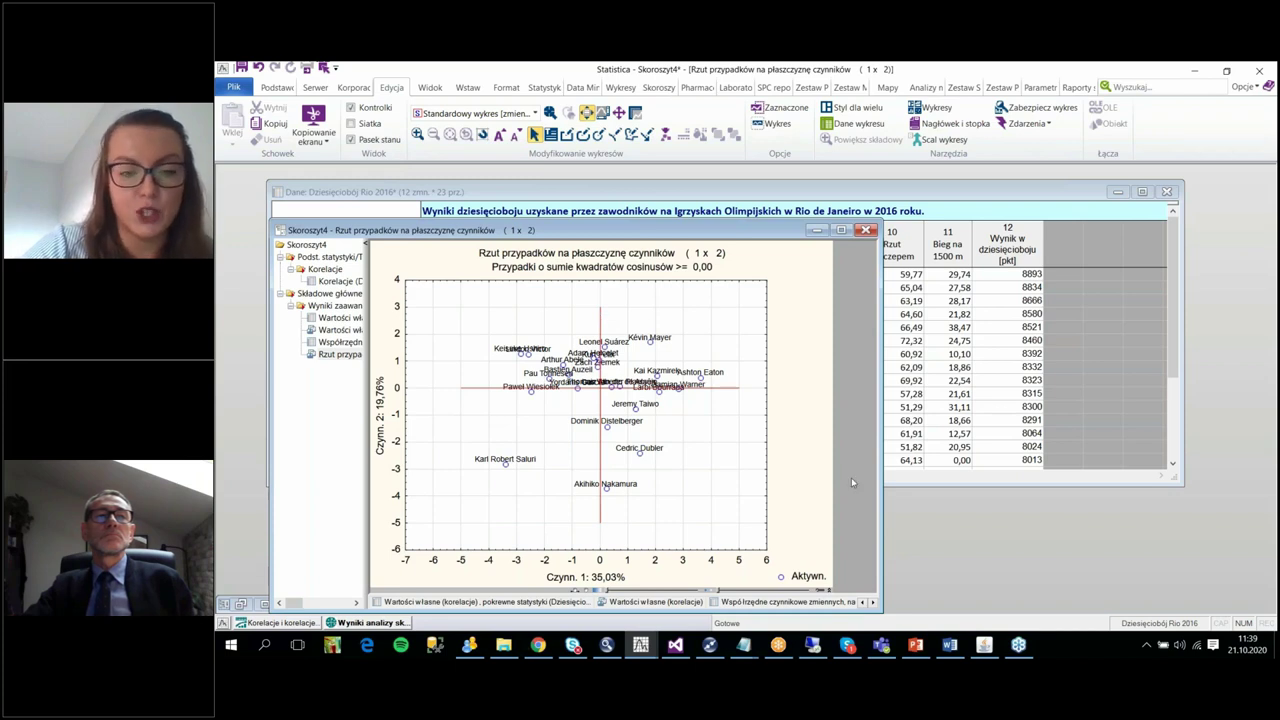
Step: Reopen the table of factor coordinates of the variables from the workbook to review the named factors
{"action": "left_click", "coordinate": [332, 318]}
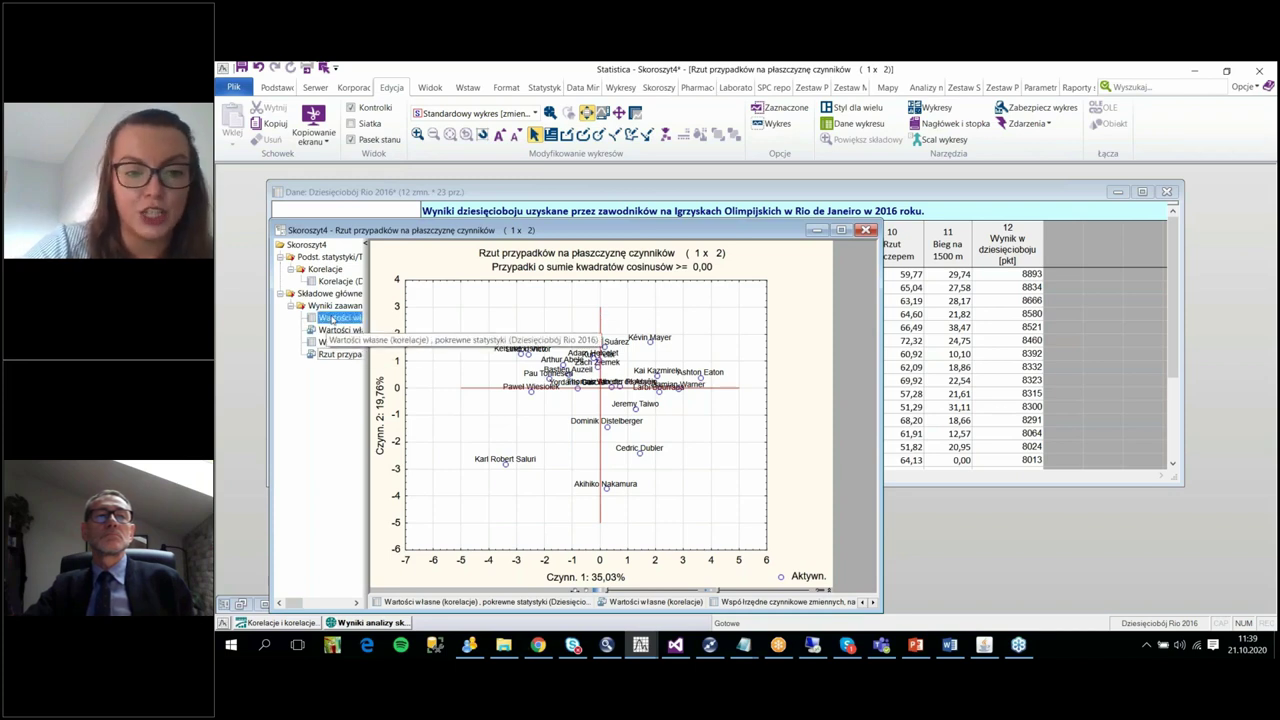
{"action": "left_click", "coordinate": [340, 342]}
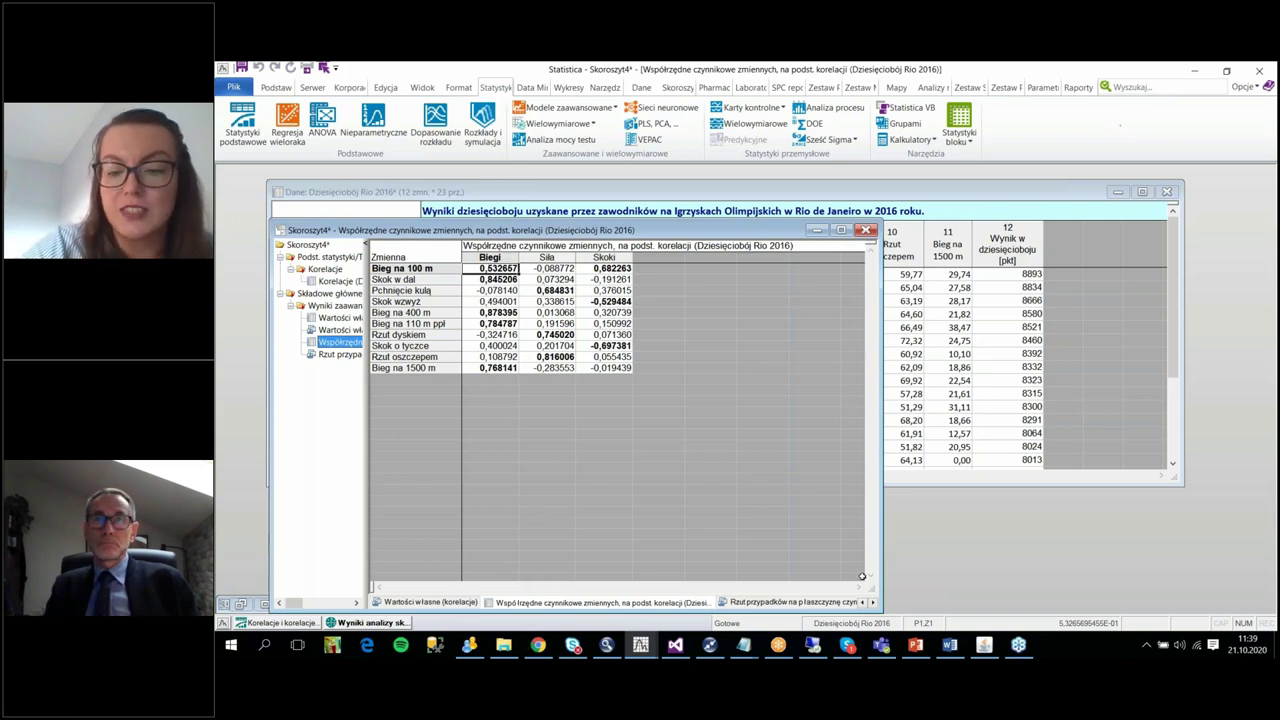
Step: Switch to the PowerPoint presentation and start the slide show from slide 16, Rzadka analiza składowych głównych
{"action": "mouse_move", "coordinate": [915, 645]}
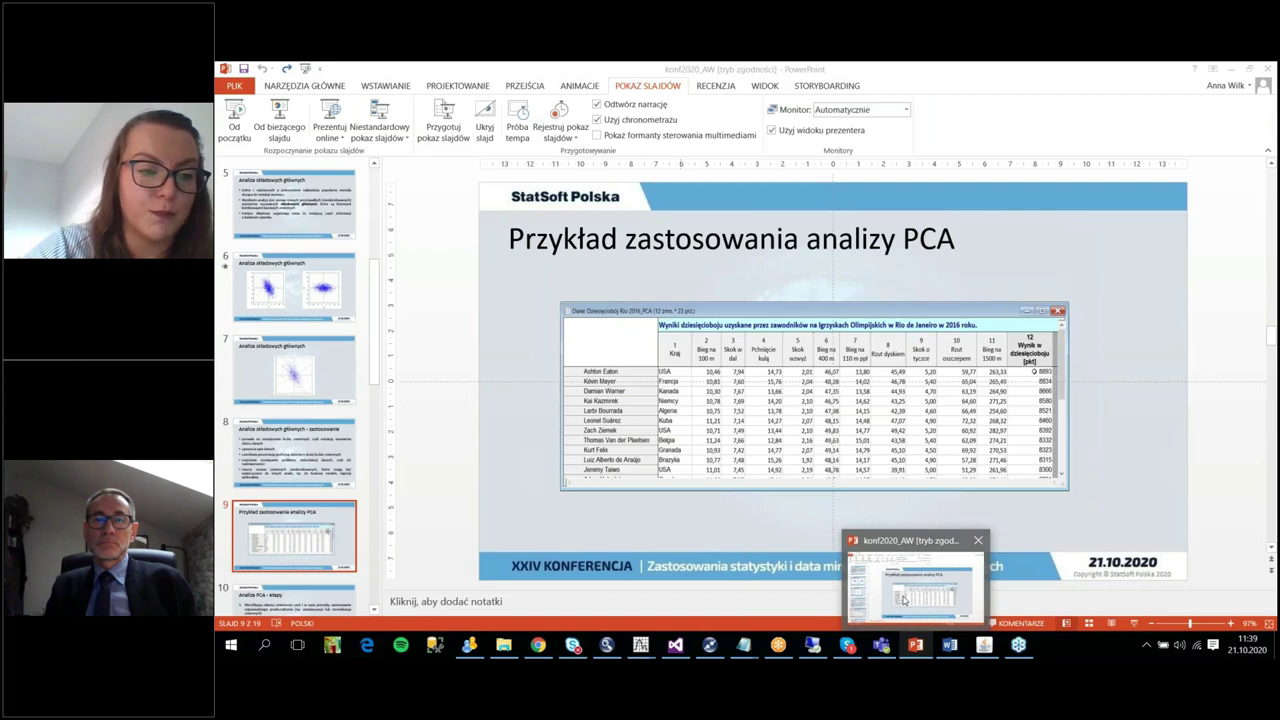
{"action": "left_click", "coordinate": [903, 598]}
{"action": "scroll", "coordinate": [304, 479], "scroll_direction": "down", "scroll_amount": 7}
{"action": "scroll", "coordinate": [304, 479], "scroll_direction": "down", "scroll_amount": 1}
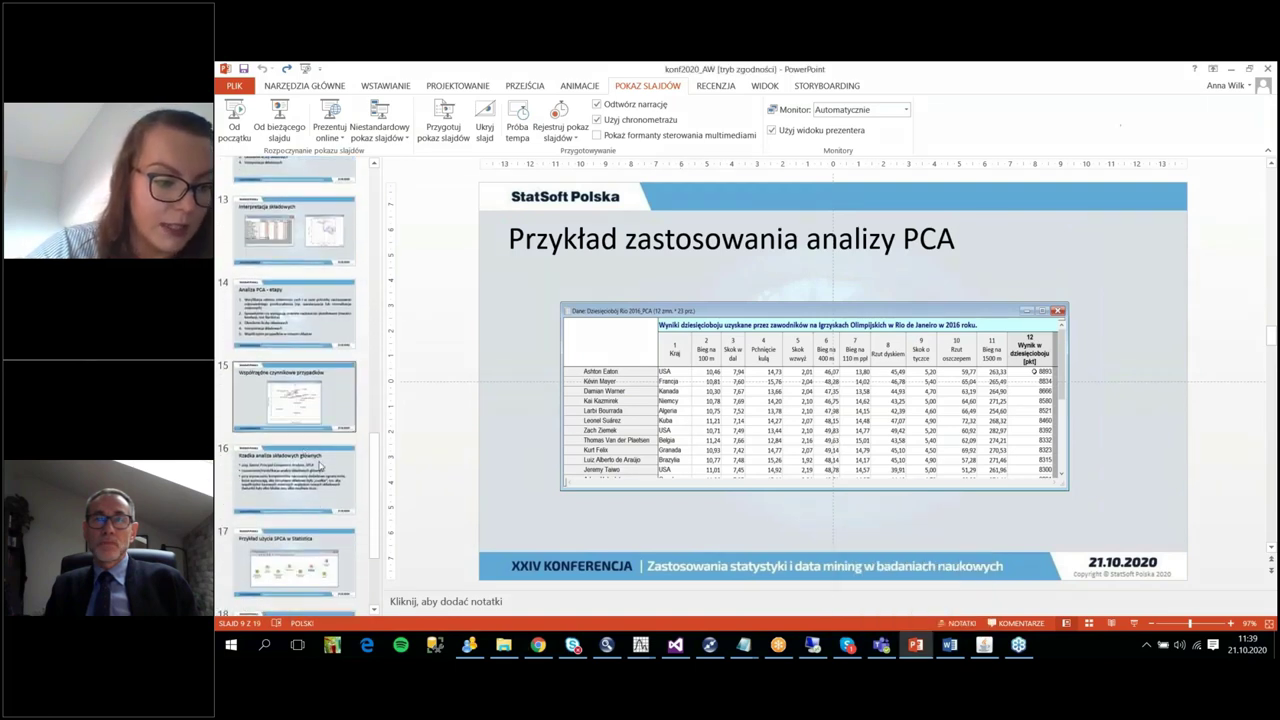
{"action": "left_click", "coordinate": [304, 479]}
{"action": "left_click", "coordinate": [292, 103]}
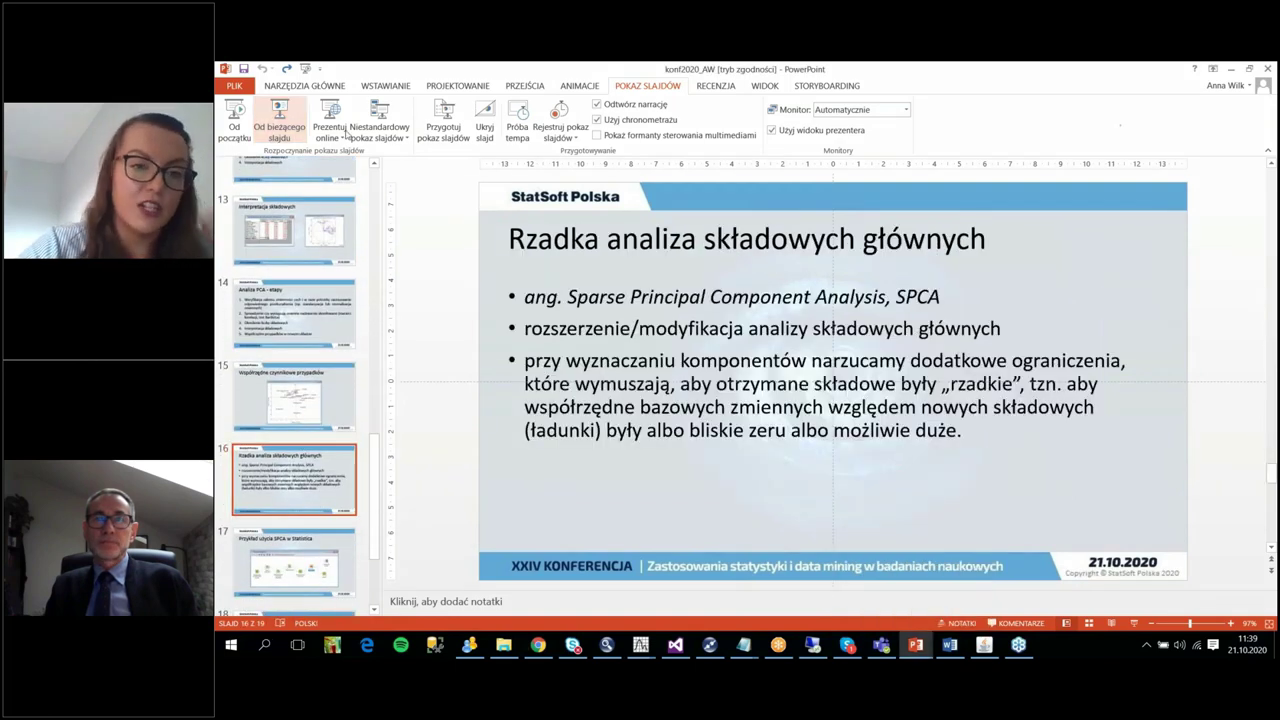